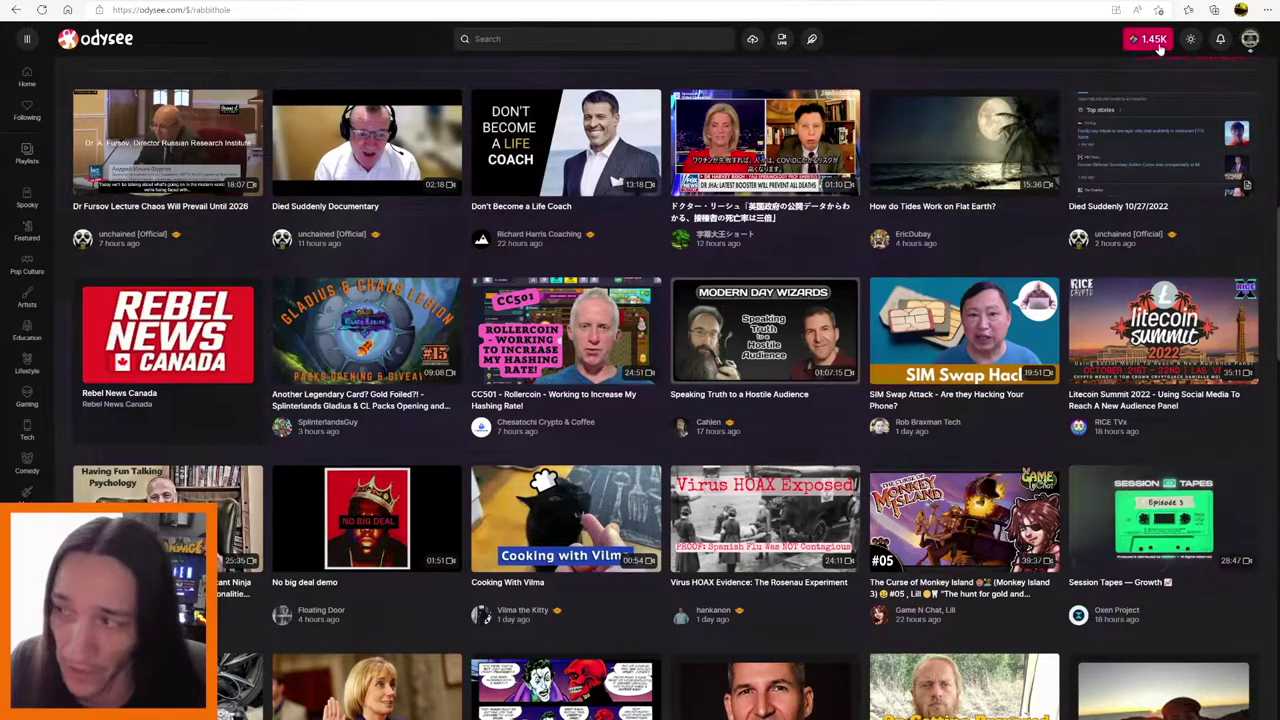
From the account menu's Uploads list, start editing the Manhunt Livestream Highlights upload
{"action": "mouse_move", "coordinate": [1155, 47]}
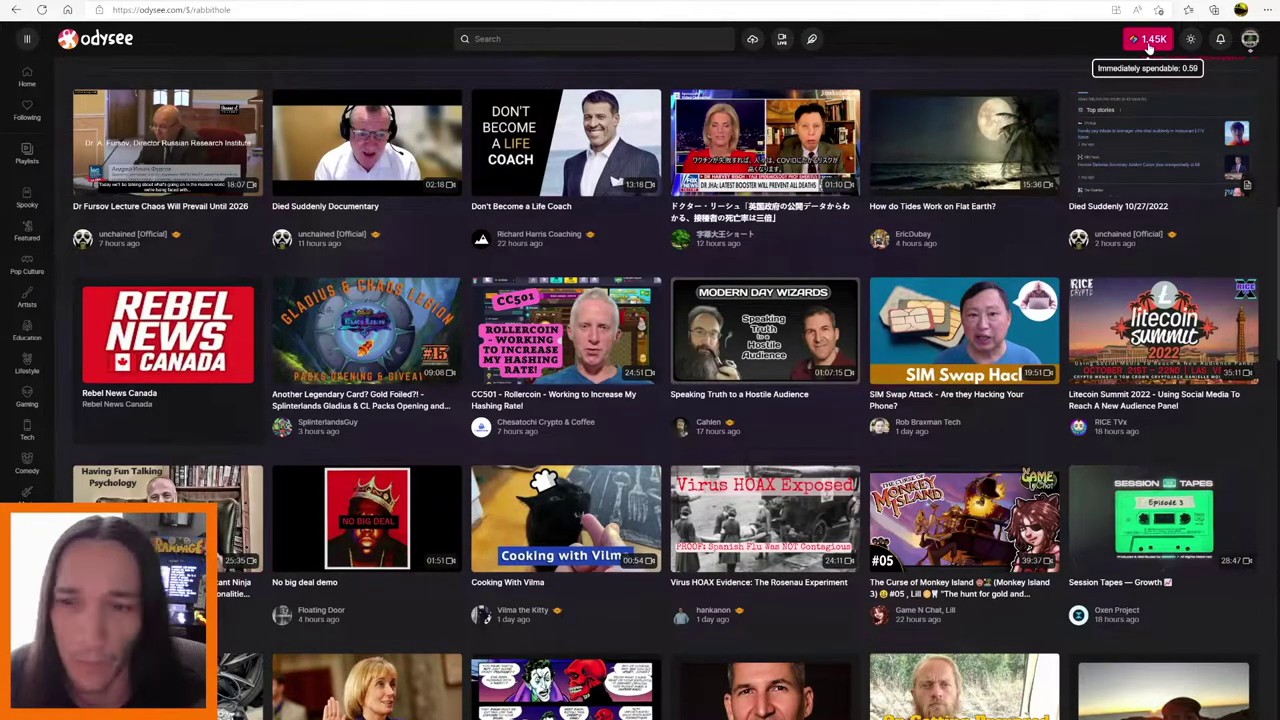
{"action": "left_click", "coordinate": [1250, 40]}
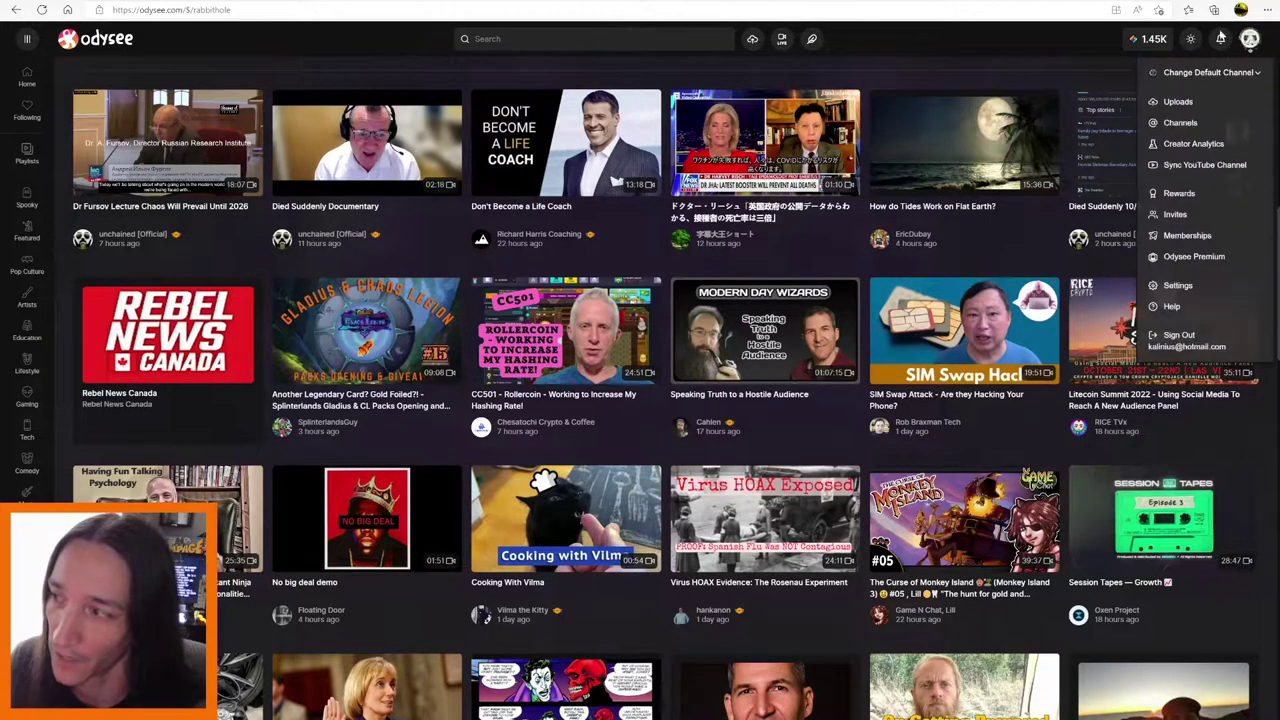
{"action": "left_click", "coordinate": [1170, 104]}
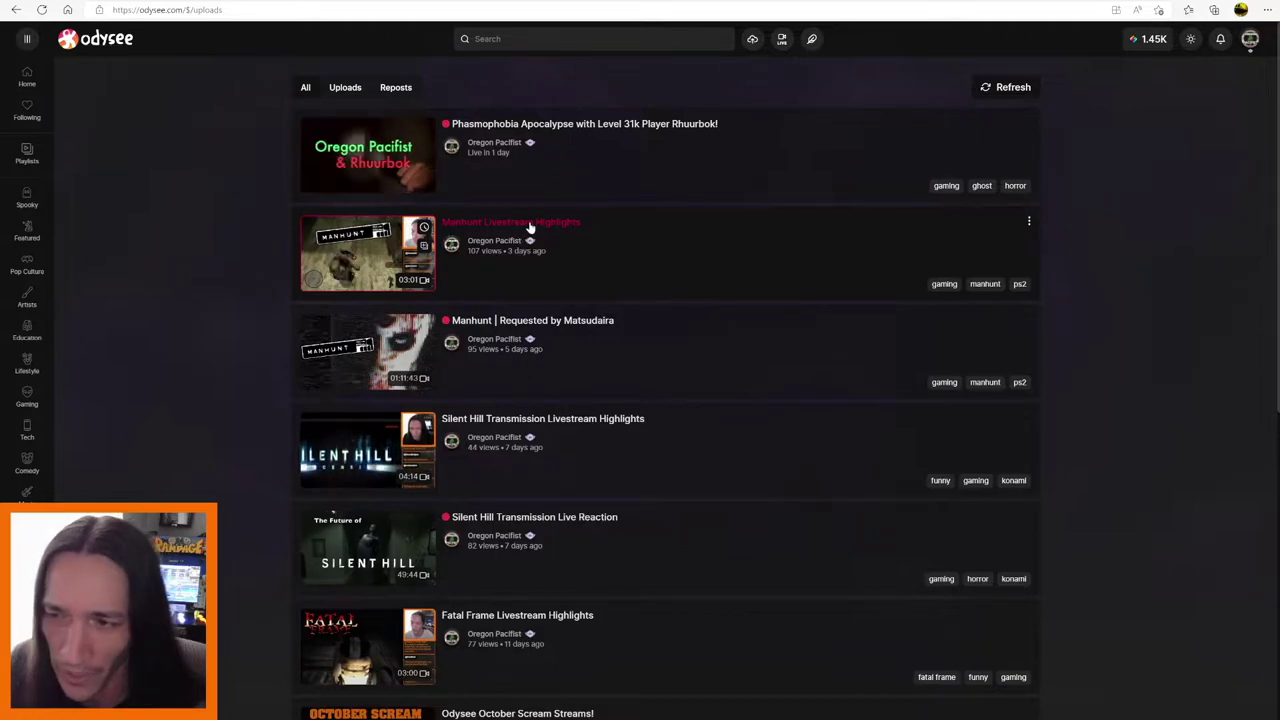
{"action": "left_click", "coordinate": [1029, 223]}
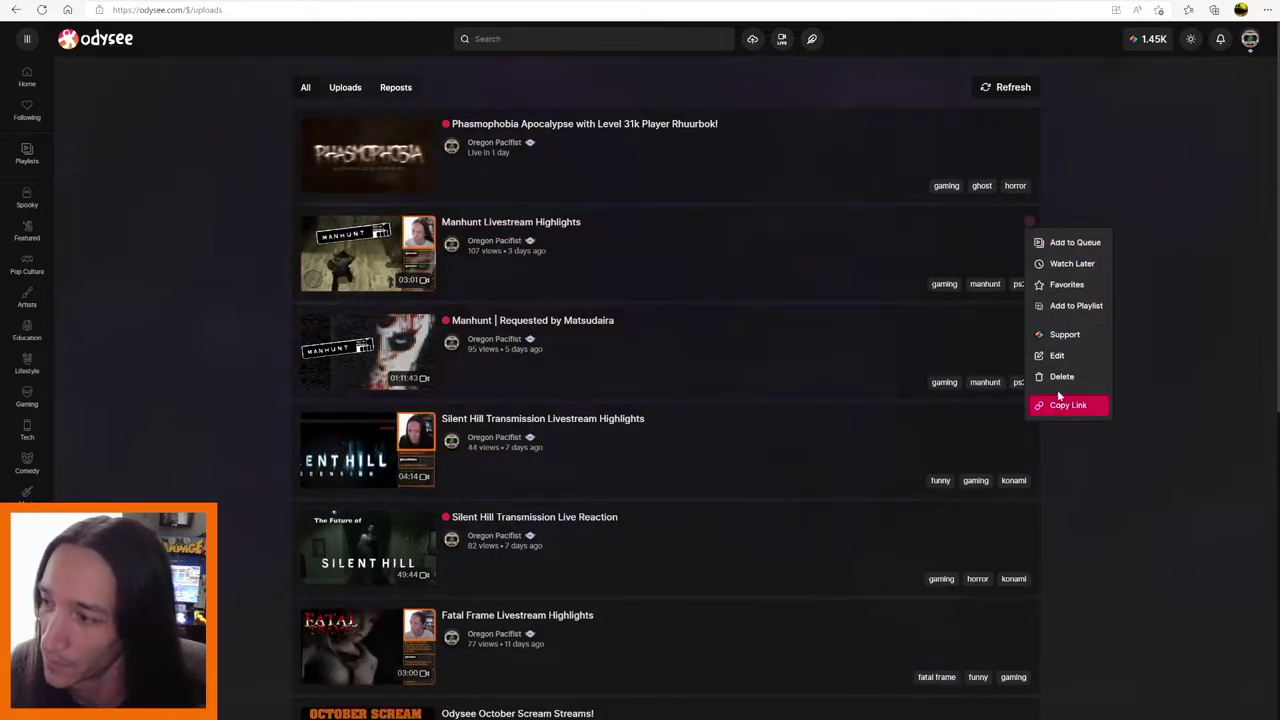
{"action": "left_click", "coordinate": [1054, 355]}
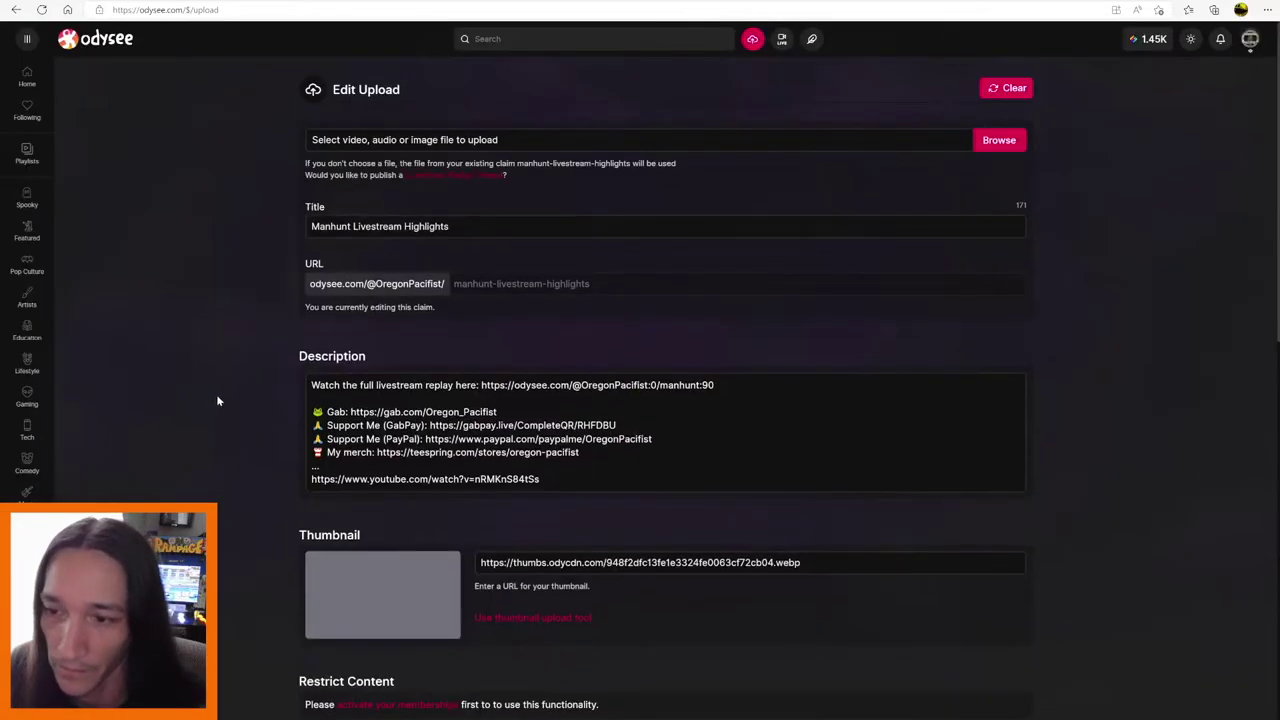
Replace the 1448 deposit with 0.001, then save and confirm the edit
{"action": "scroll", "coordinate": [298, 380], "scroll_direction": "down", "scroll_amount": 5}
{"action": "scroll", "coordinate": [298, 386], "scroll_direction": "down", "scroll_amount": 3}
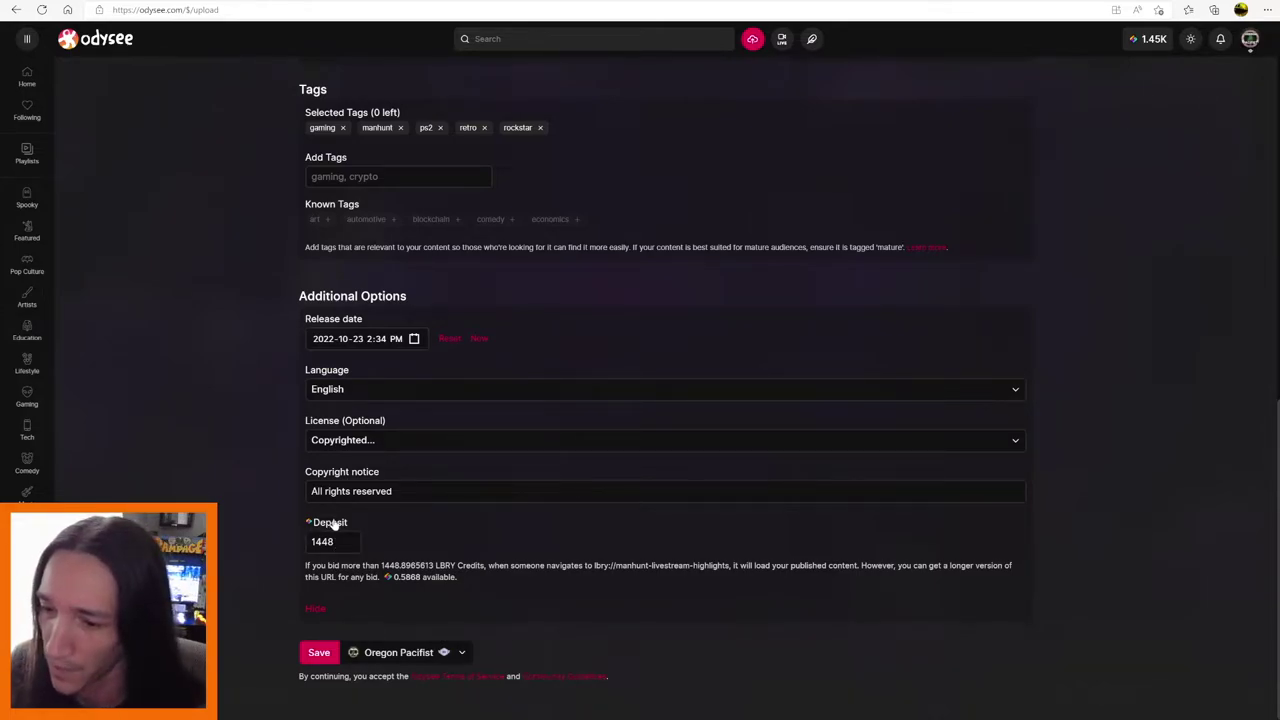
{"action": "double_click", "coordinate": [322, 541]}
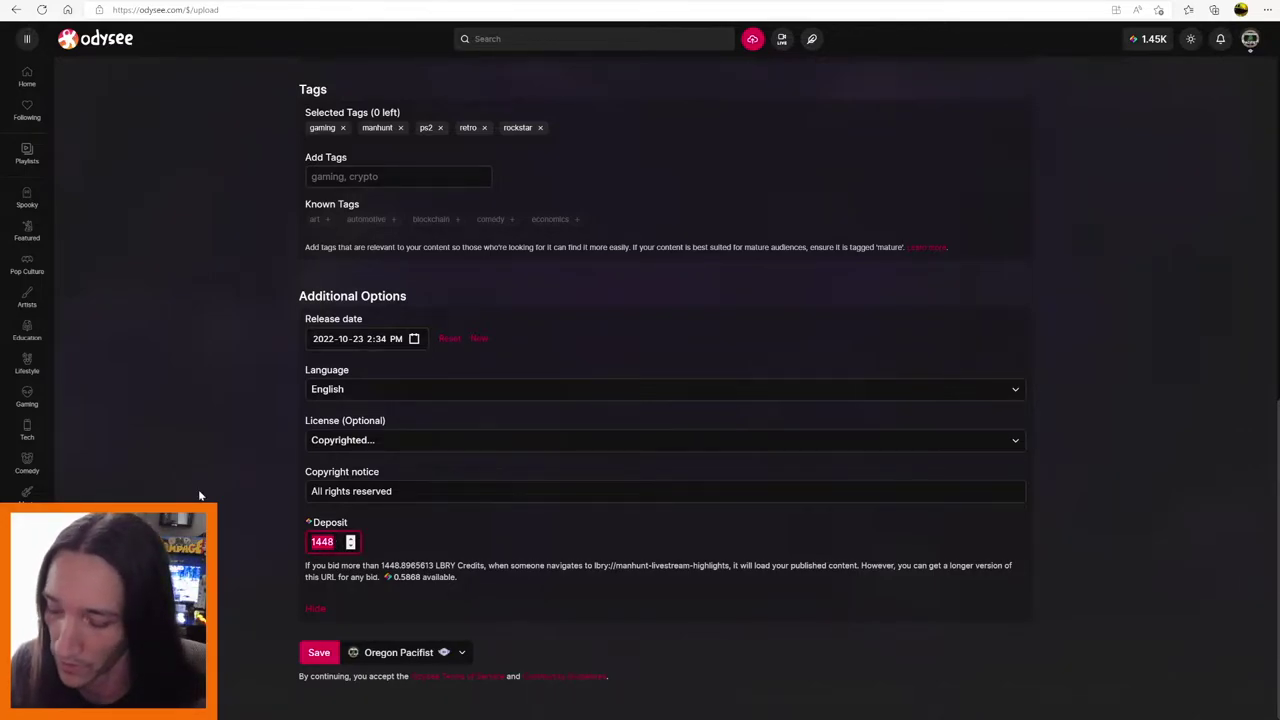
{"action": "type", "text": "0.001"}
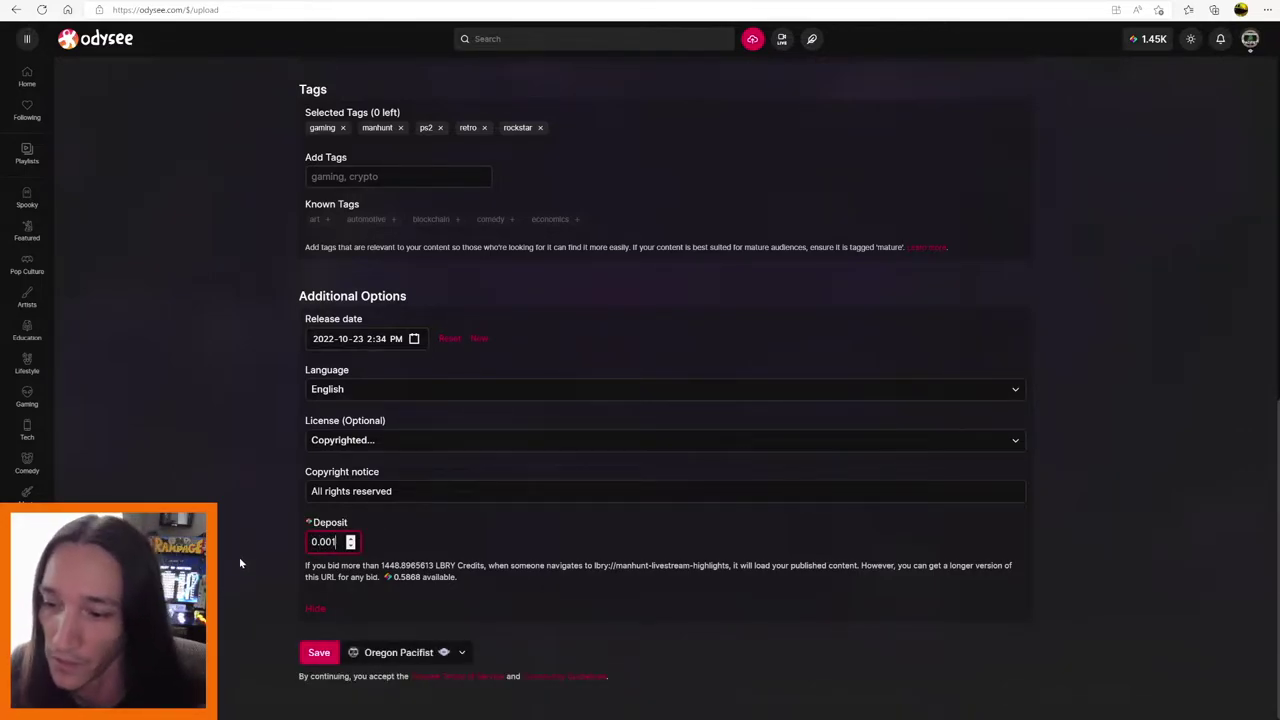
{"action": "left_click", "coordinate": [318, 653]}
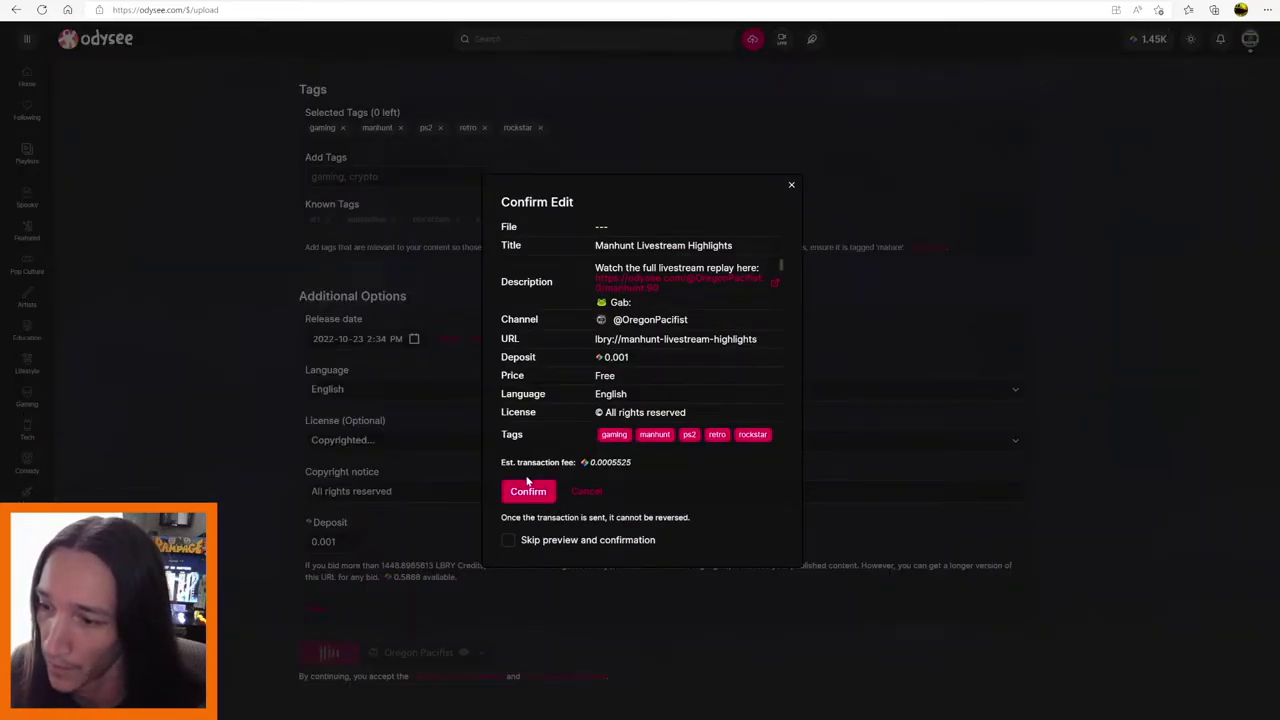
{"action": "left_click", "coordinate": [528, 489]}
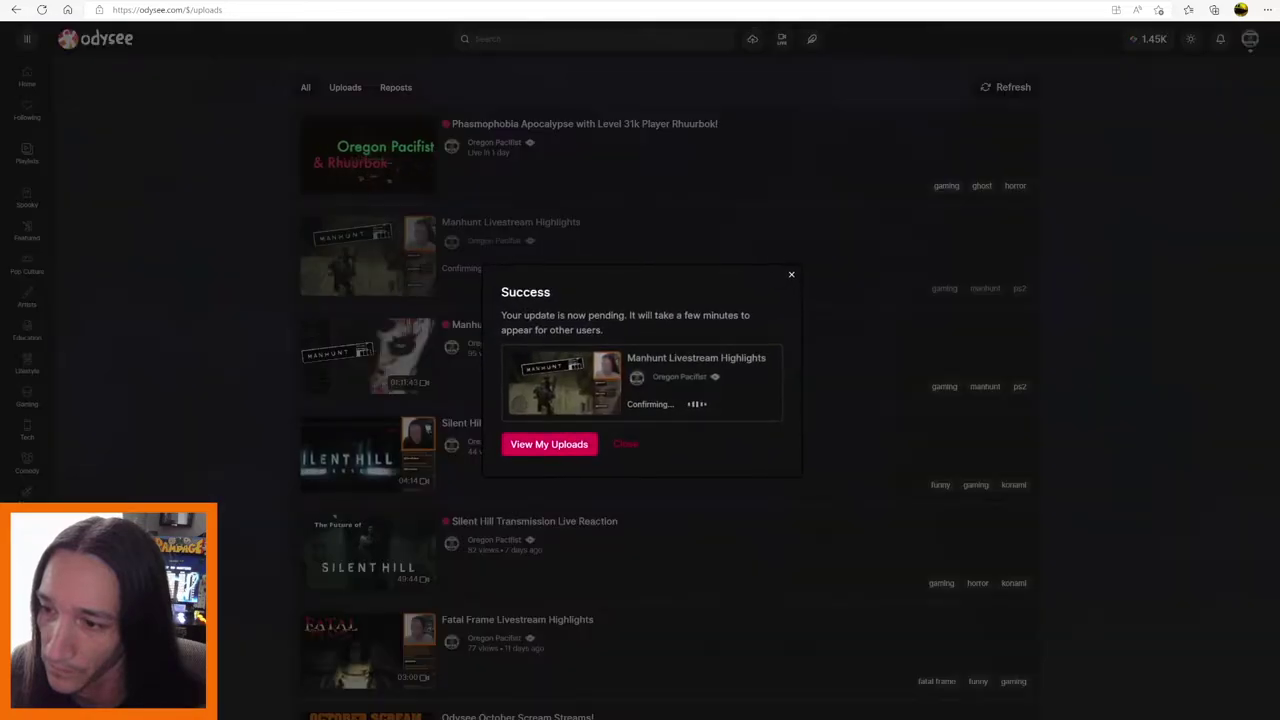
Dismiss the update-pending notice and open the 1.45K wallet balance page
{"action": "key", "text": "Escape"}
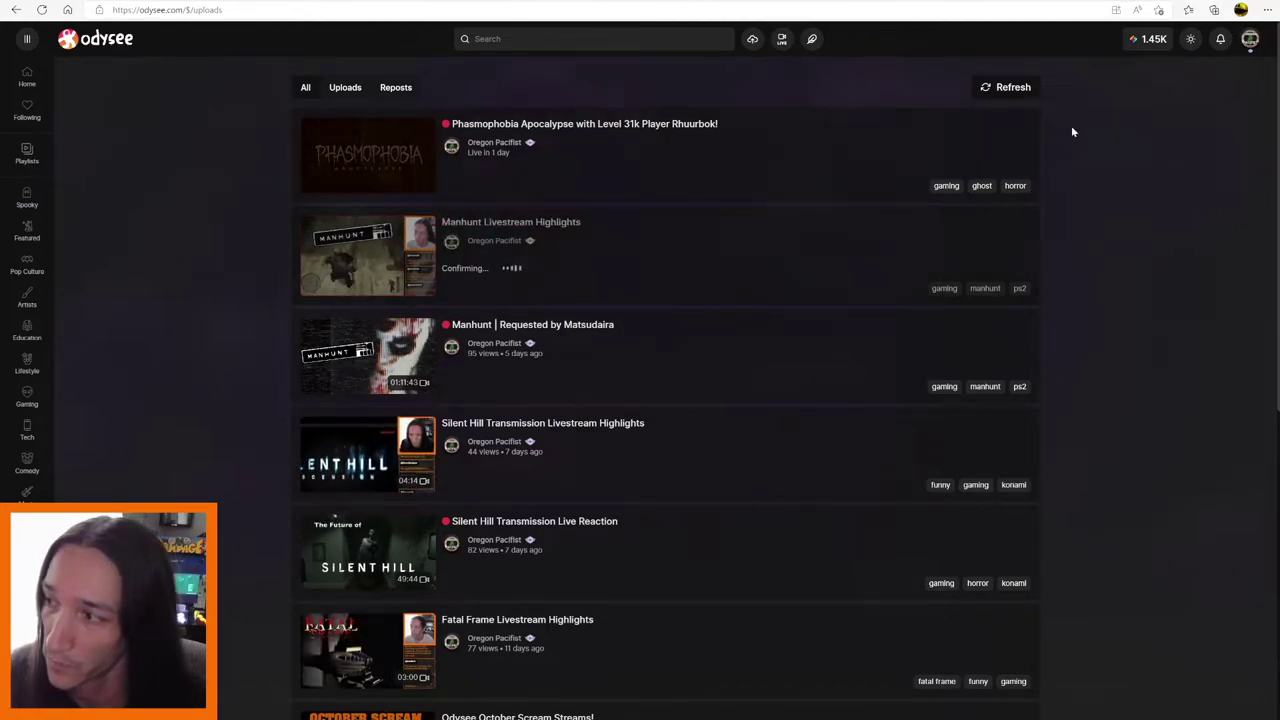
{"action": "left_click", "coordinate": [1143, 41]}
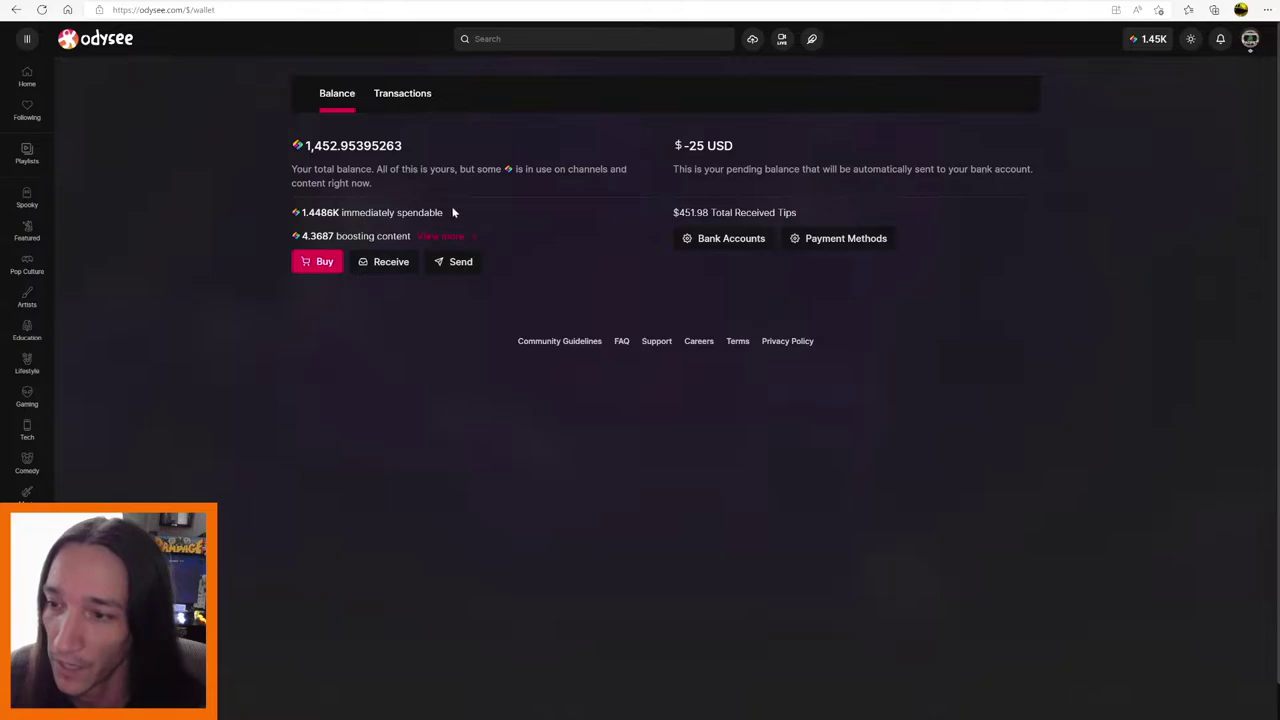
Unlock all 1.3566 credits of tips earned from others via the boosting content breakdown
{"action": "left_click", "coordinate": [450, 242]}
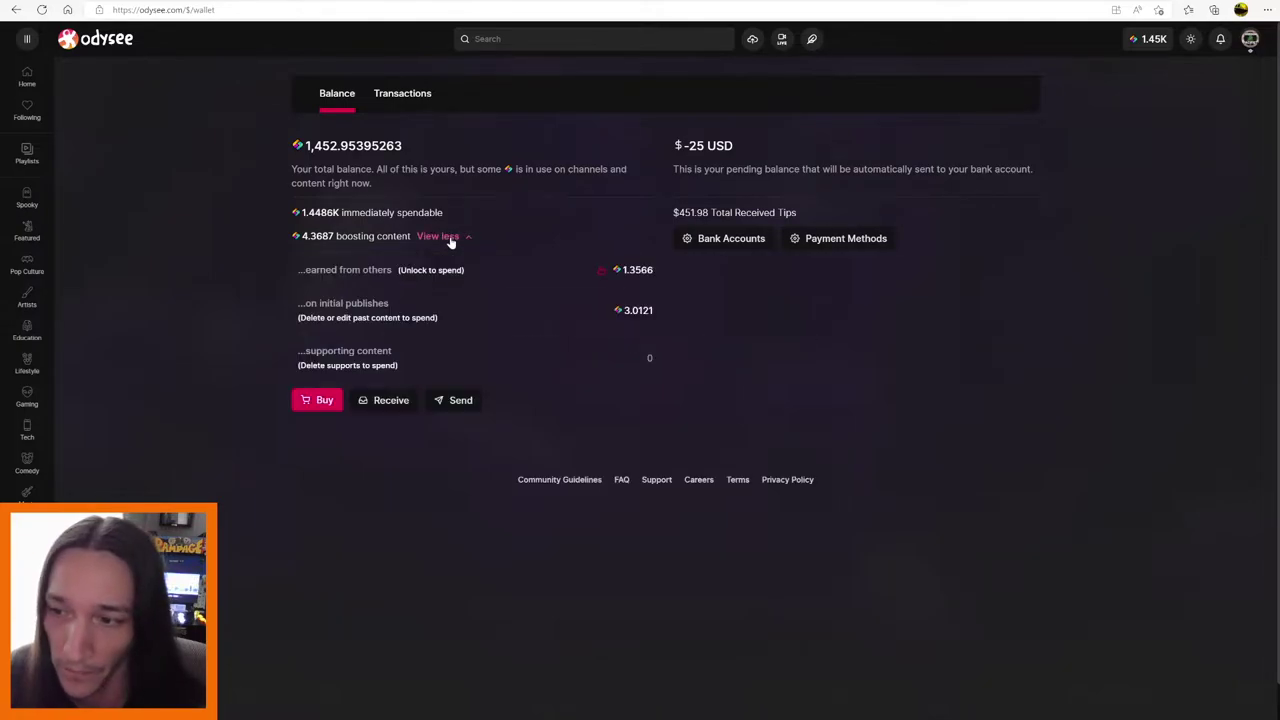
{"action": "left_click", "coordinate": [601, 272]}
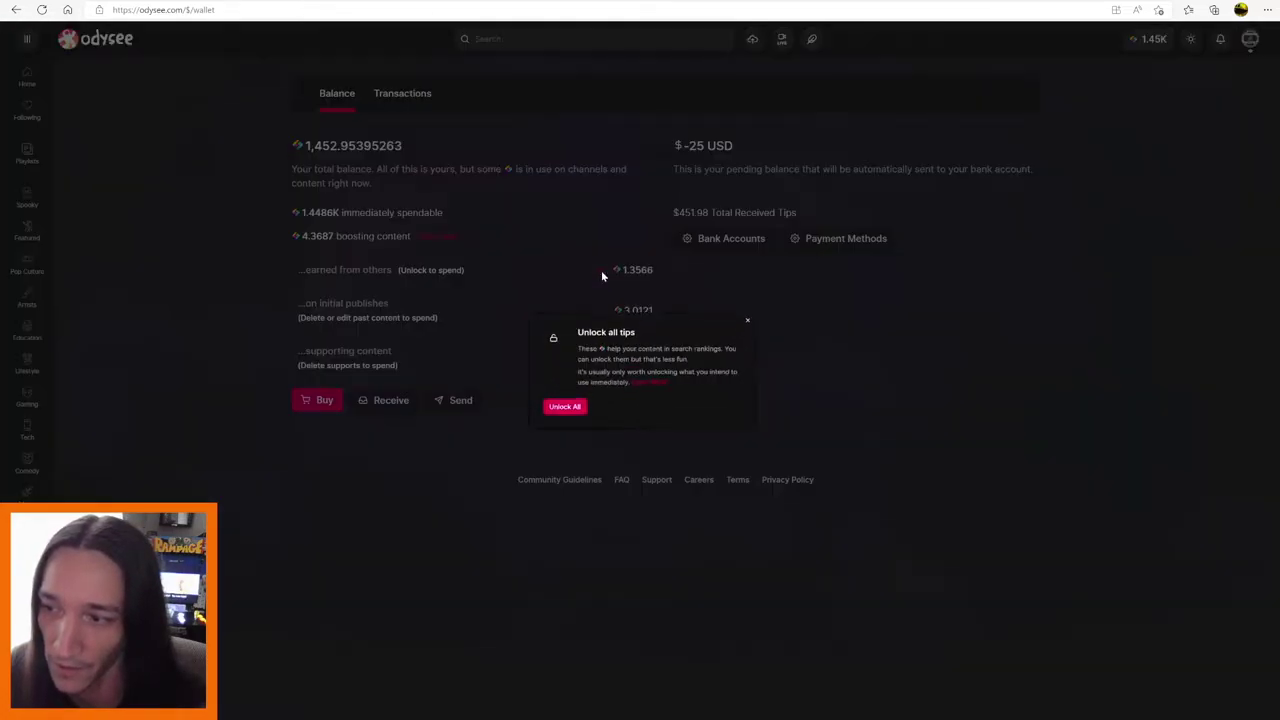
{"action": "left_click", "coordinate": [540, 424]}
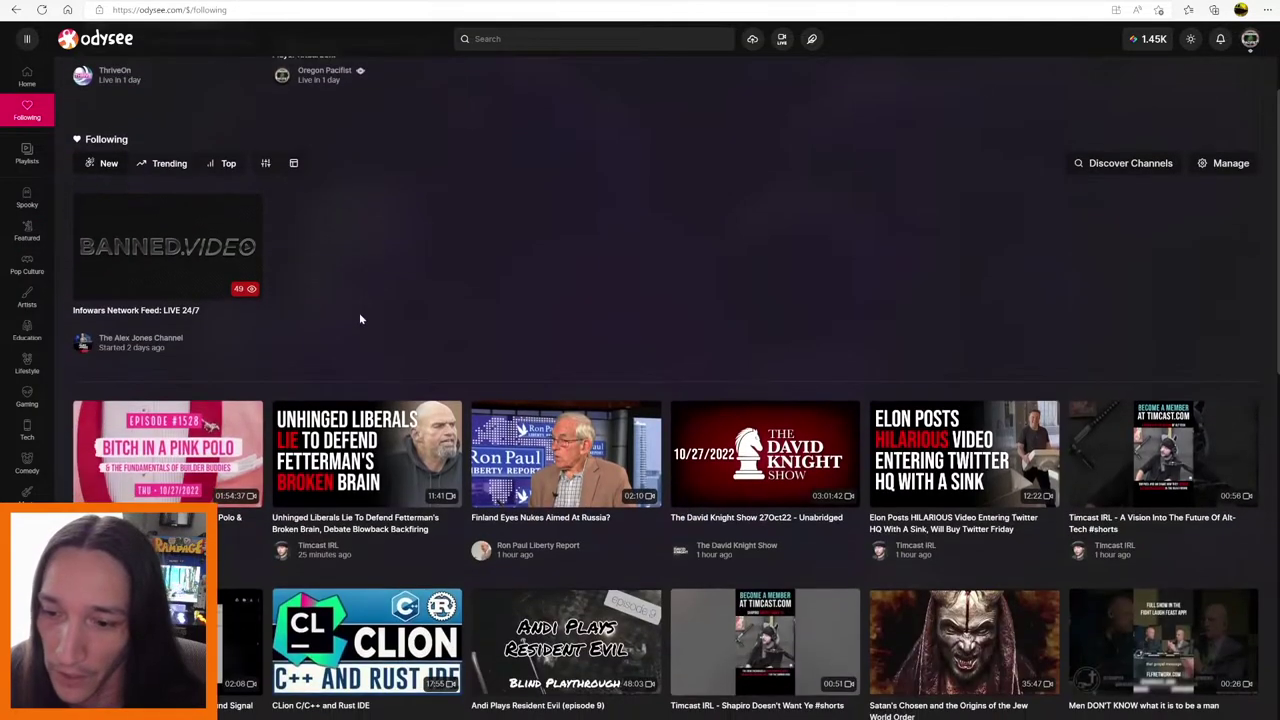
Open A Plague Tale: Requiem, Part 4 from the Following feed
{"action": "scroll", "coordinate": [361, 318], "scroll_direction": "down", "scroll_amount": 7}
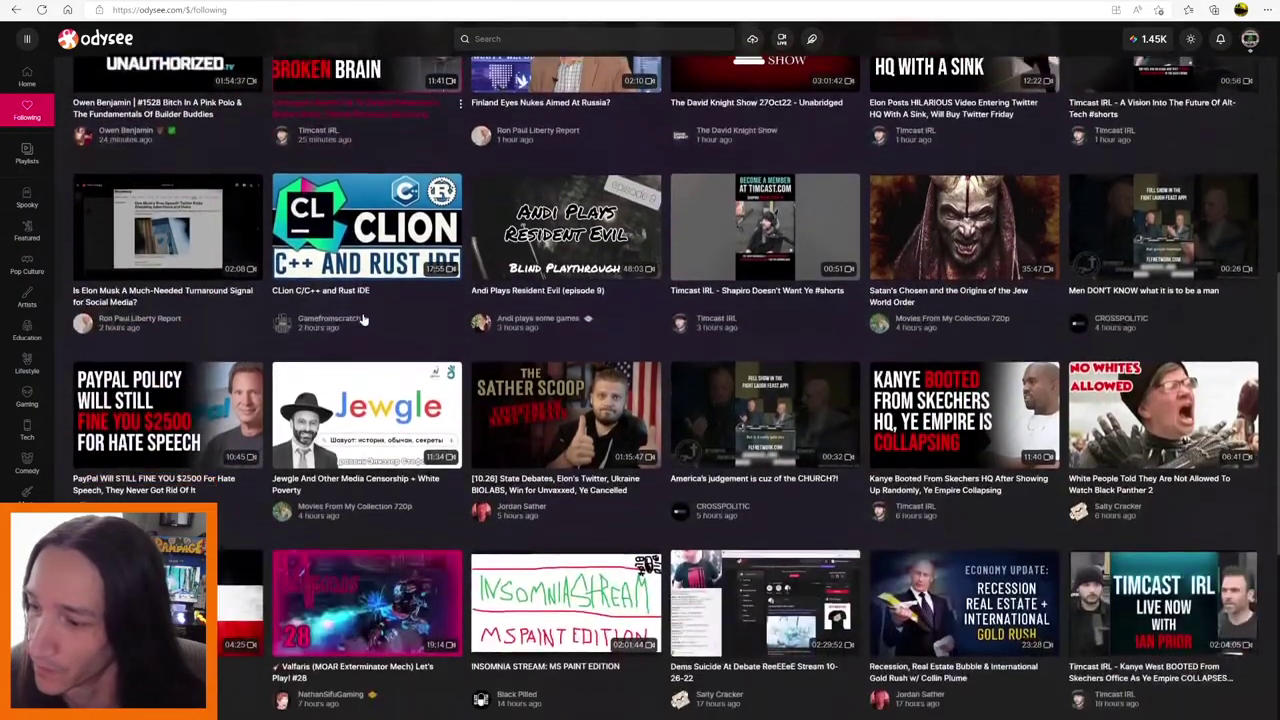
{"action": "scroll", "coordinate": [363, 318], "scroll_direction": "down", "scroll_amount": 10}
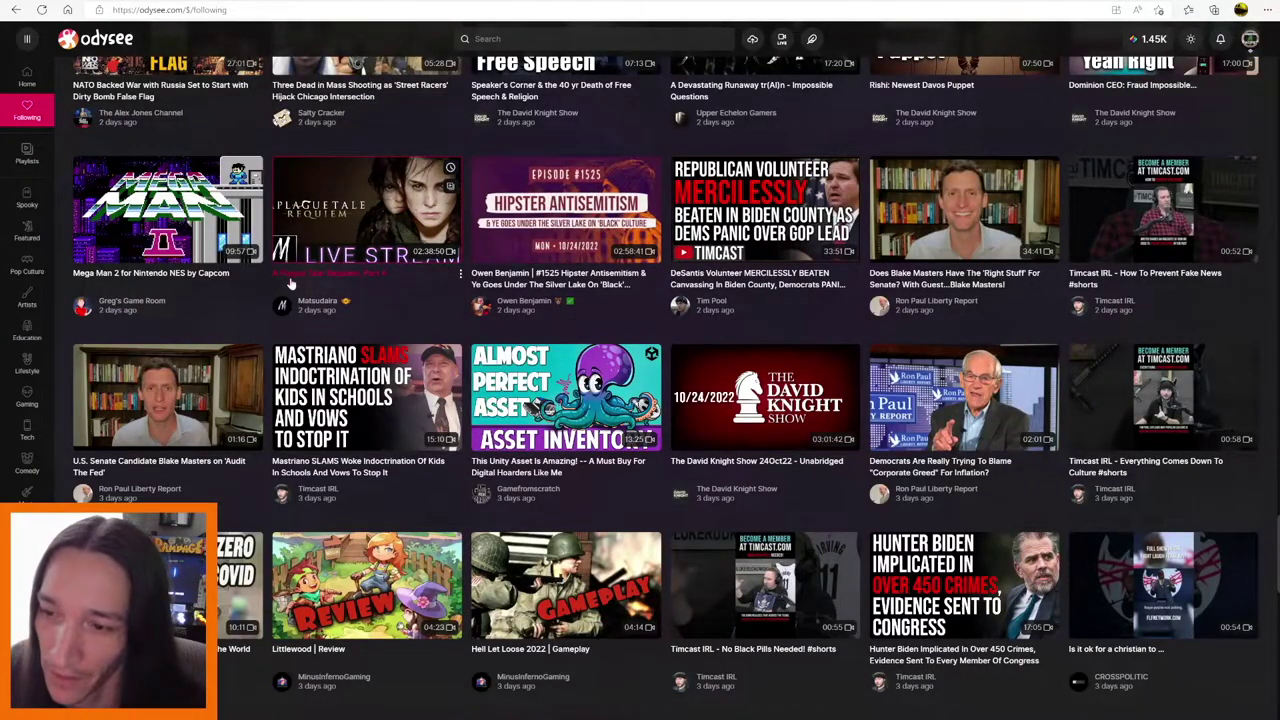
{"action": "left_click", "coordinate": [371, 228]}
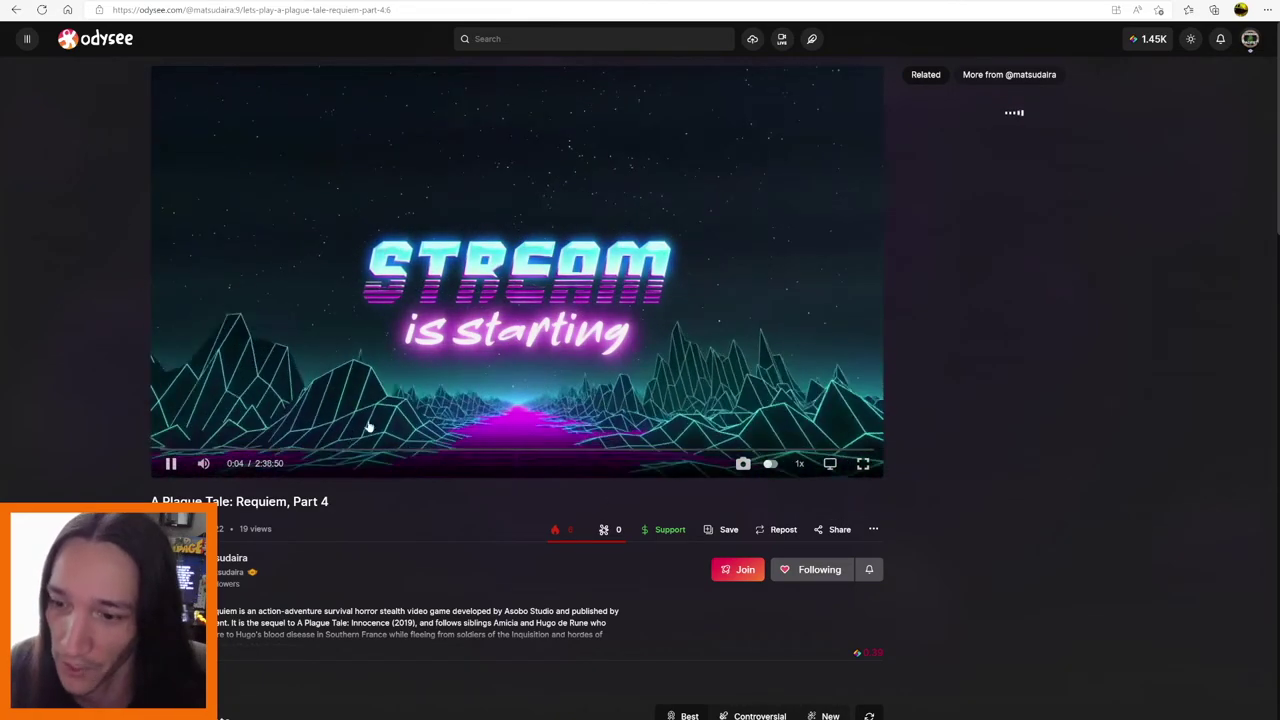
Pause the video, open its support dialog and compare credit versus card tipping
{"action": "left_click", "coordinate": [171, 463]}
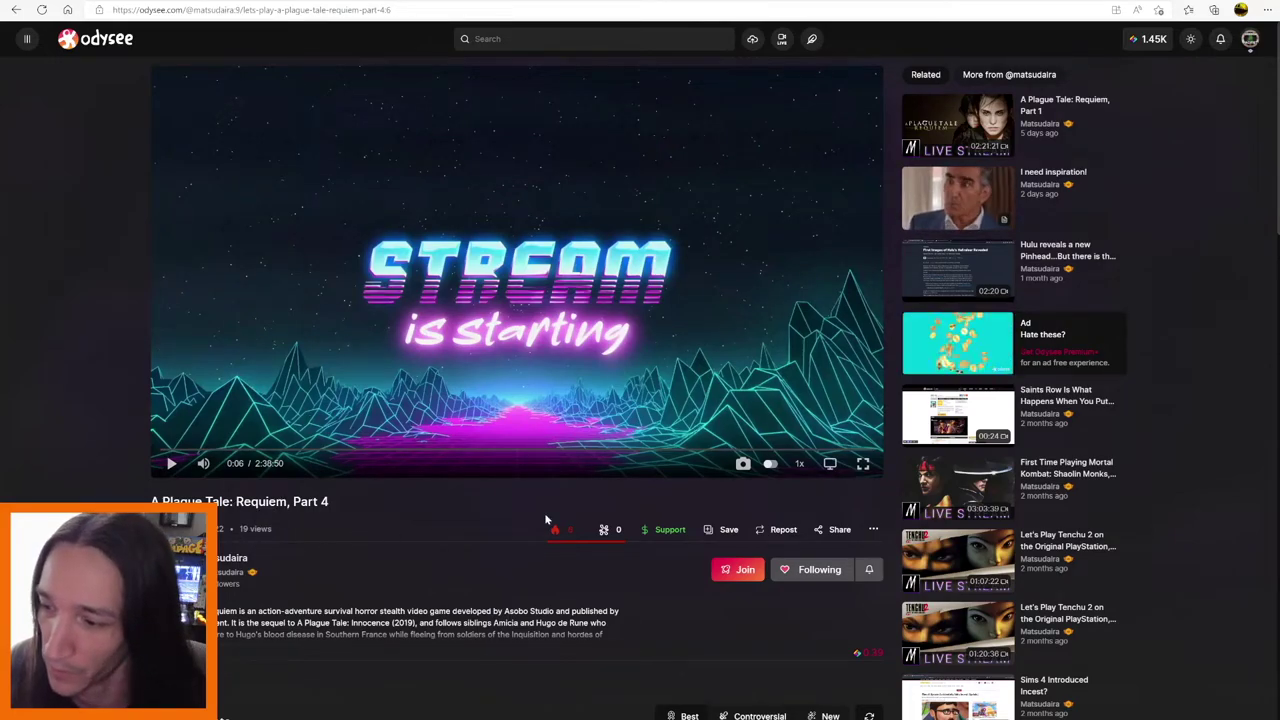
{"action": "scroll", "coordinate": [544, 514], "scroll_direction": "down", "scroll_amount": 1}
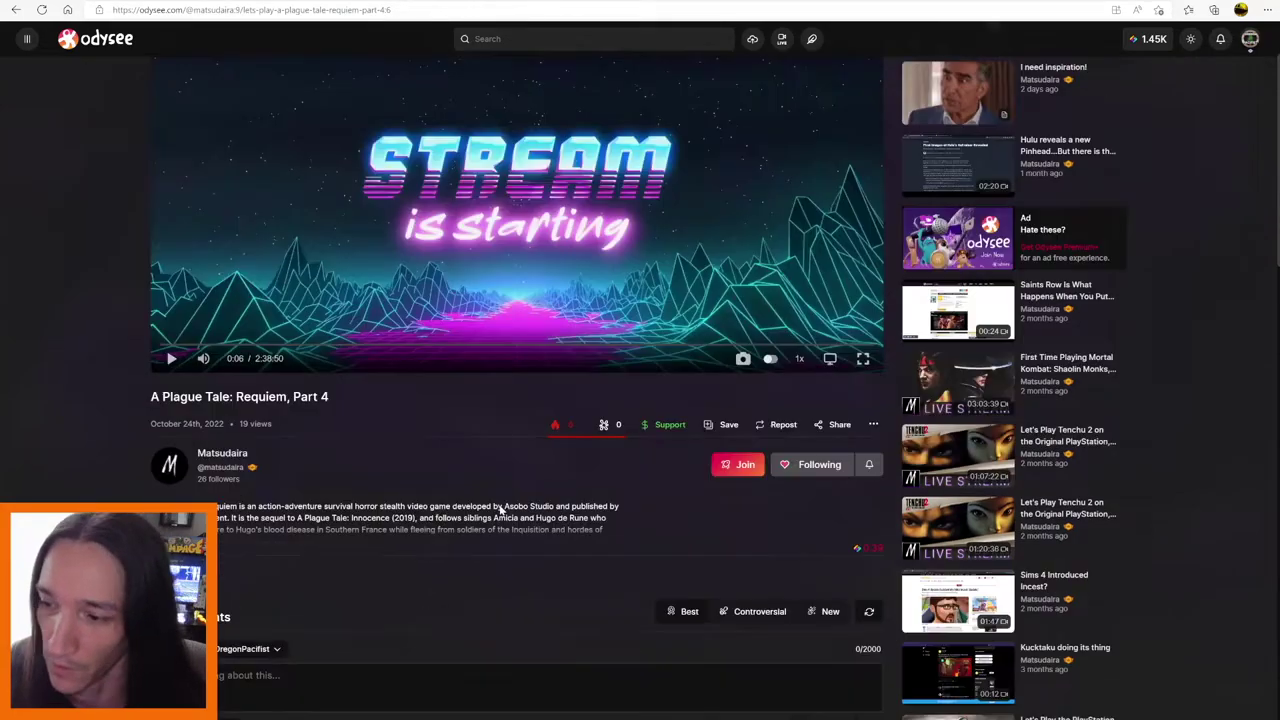
{"action": "left_click", "coordinate": [667, 428]}
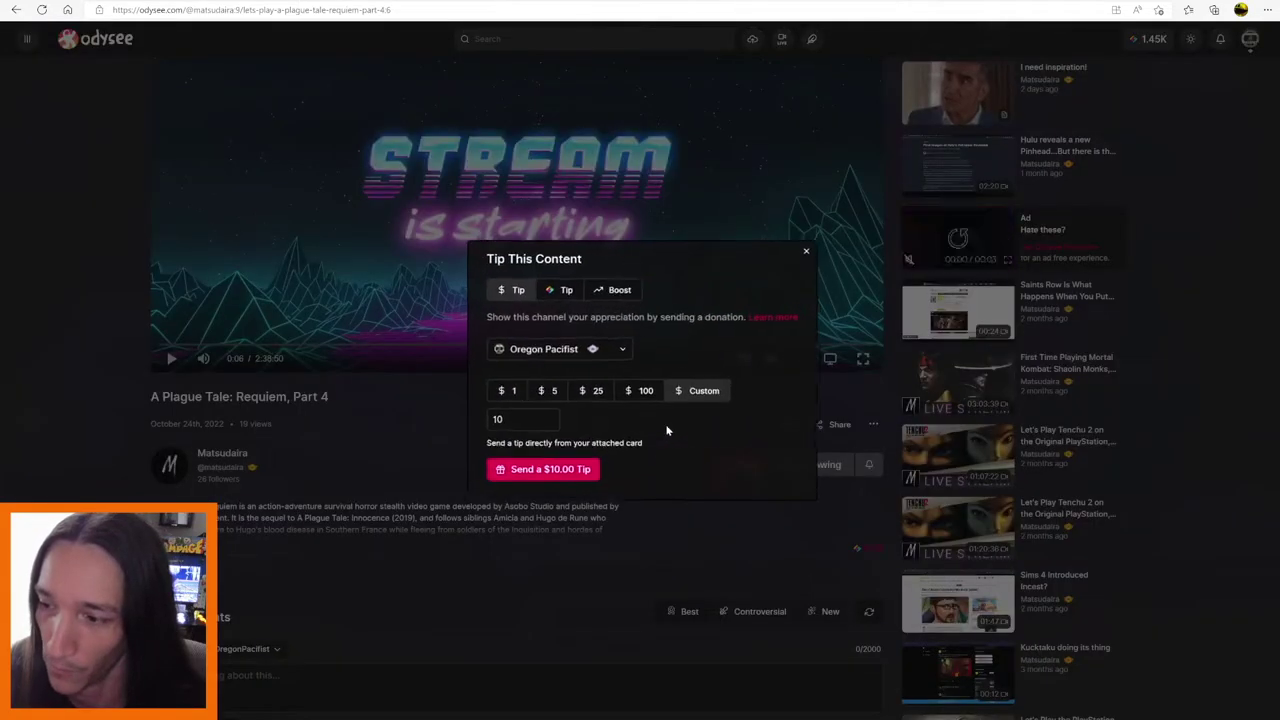
{"action": "left_click", "coordinate": [552, 289]}
{"action": "left_click", "coordinate": [512, 289]}
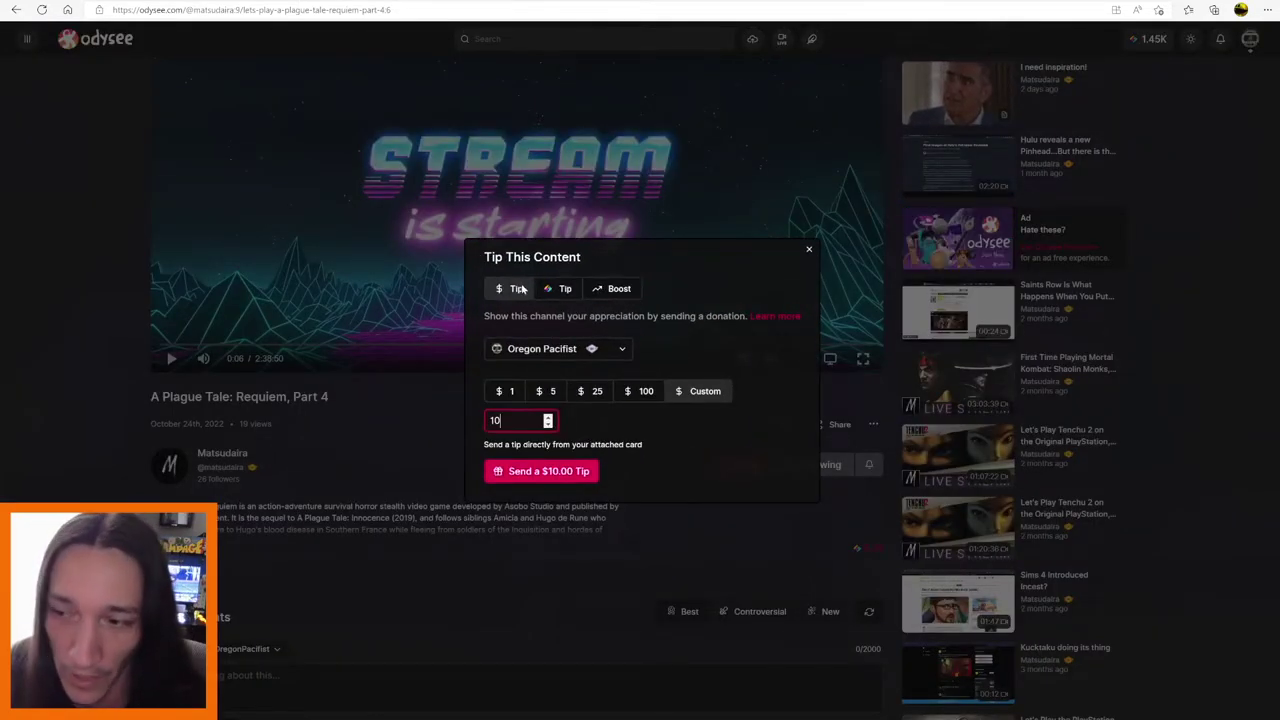
{"action": "left_click", "coordinate": [557, 289]}
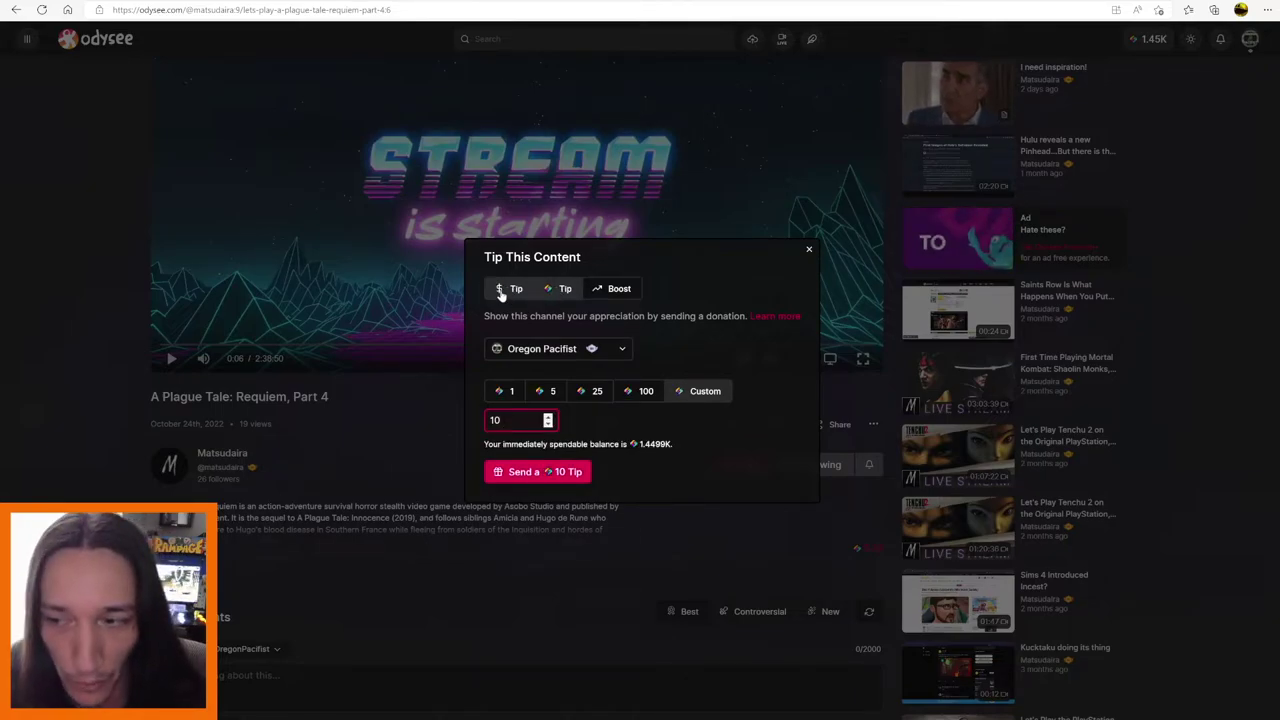
{"action": "left_click", "coordinate": [505, 288]}
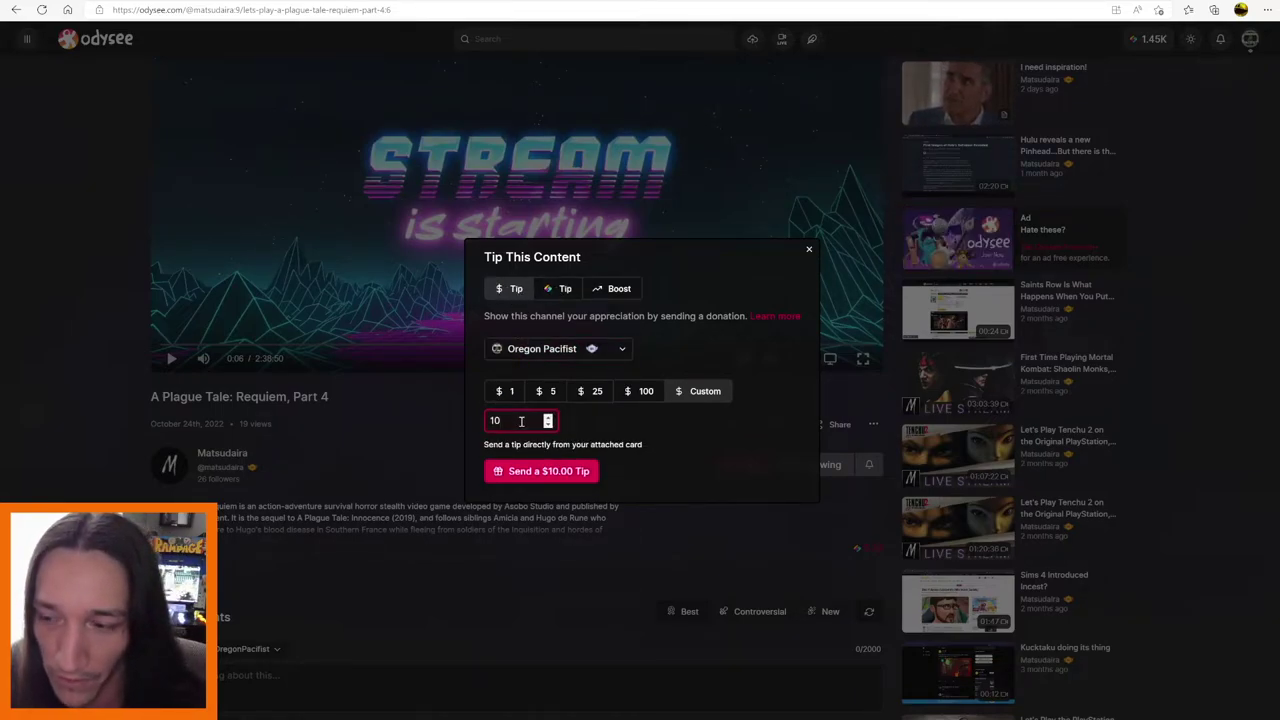
Pick the 25 amount in credits, switch to Boost and choose a custom amount
{"action": "left_click", "coordinate": [590, 393]}
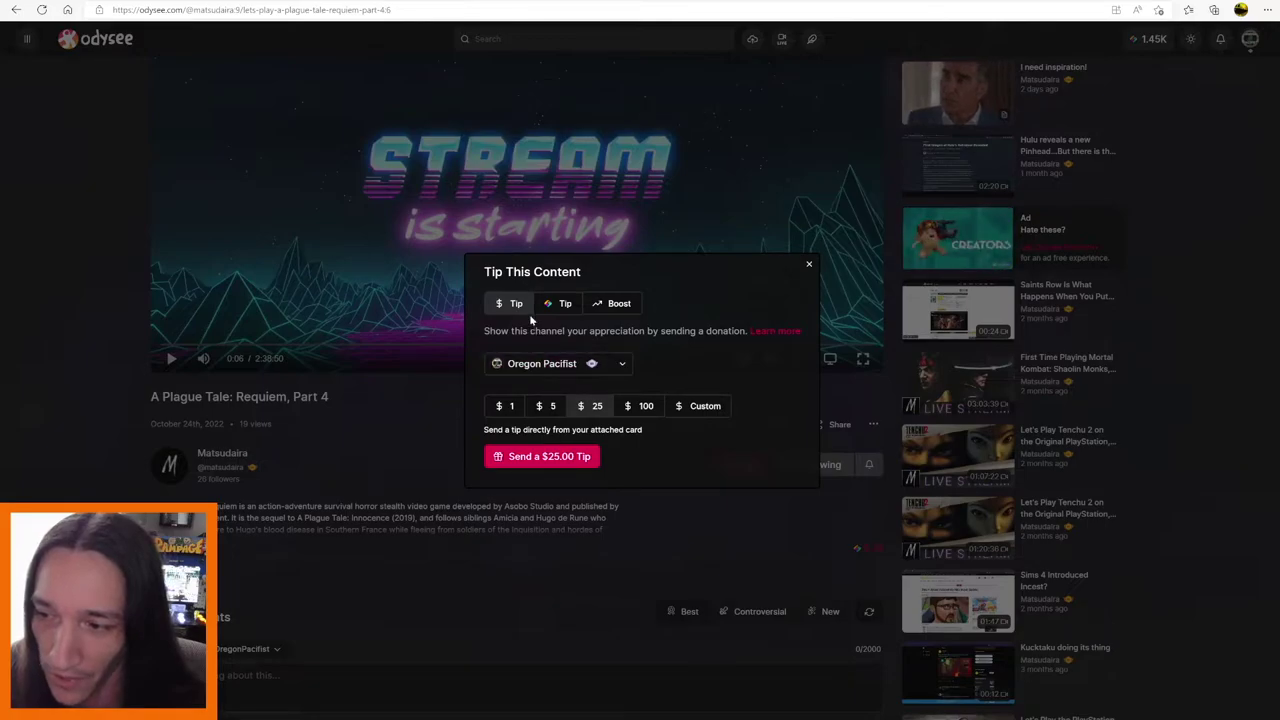
{"action": "left_click", "coordinate": [561, 303]}
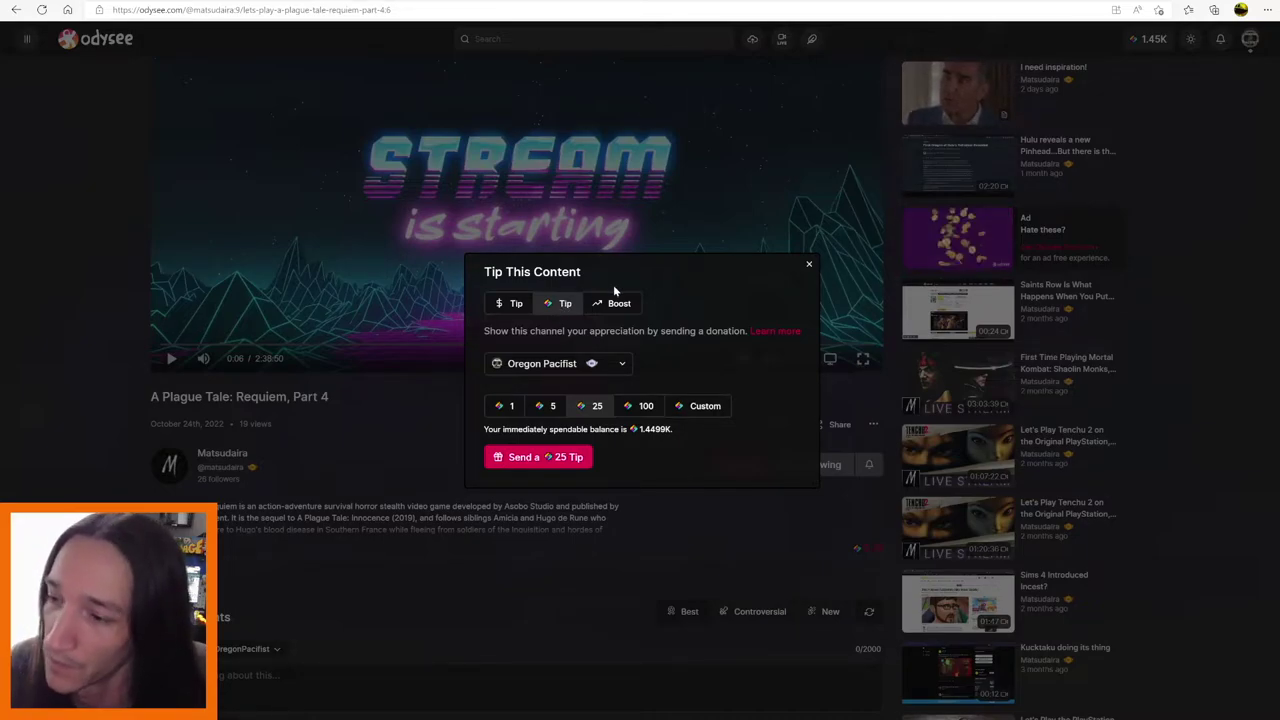
{"action": "left_click", "coordinate": [609, 304]}
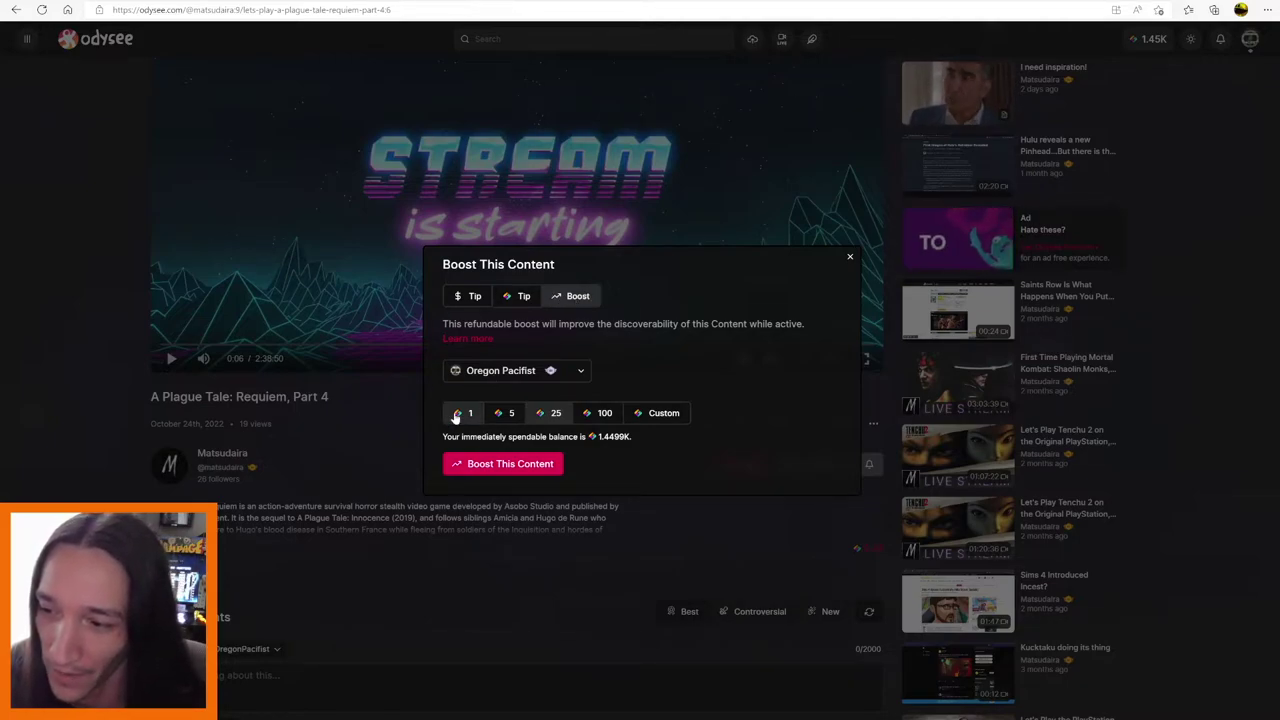
{"action": "left_click", "coordinate": [643, 414]}
Boost the Plague Tale video with a custom 1449 credits and confirm it
{"action": "double_click", "coordinate": [495, 427]}
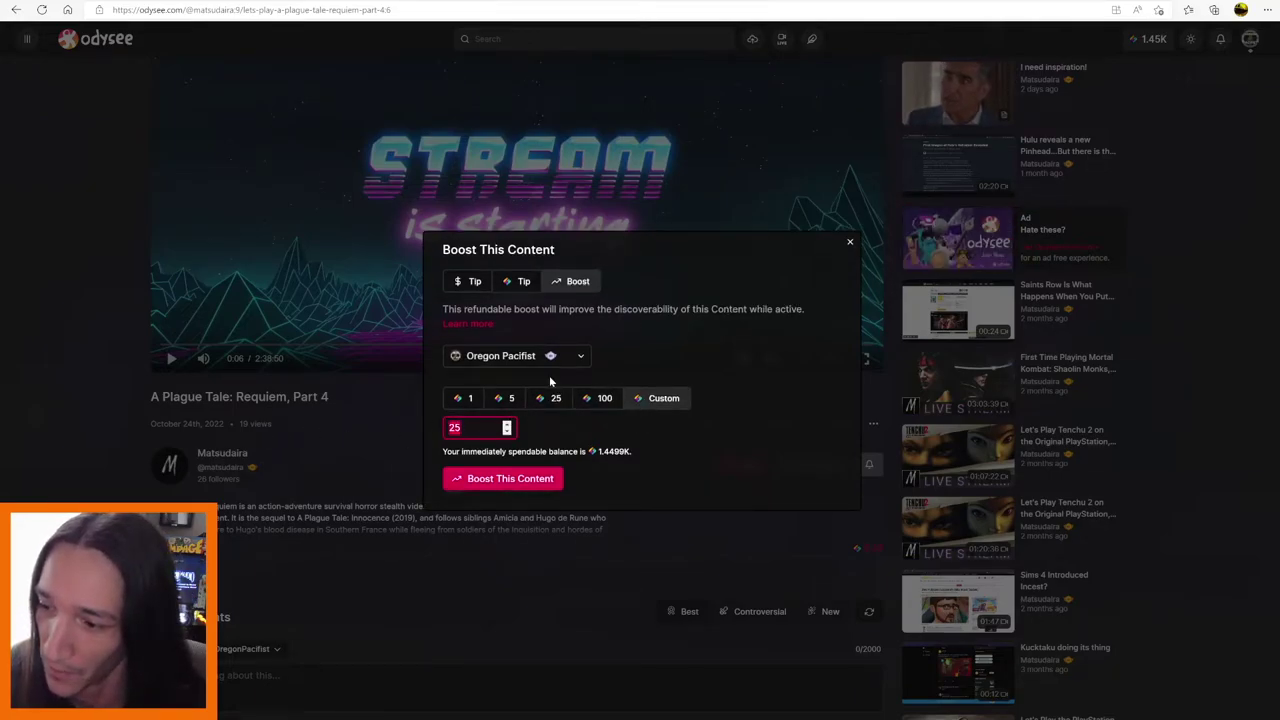
{"action": "type", "text": "1449"}
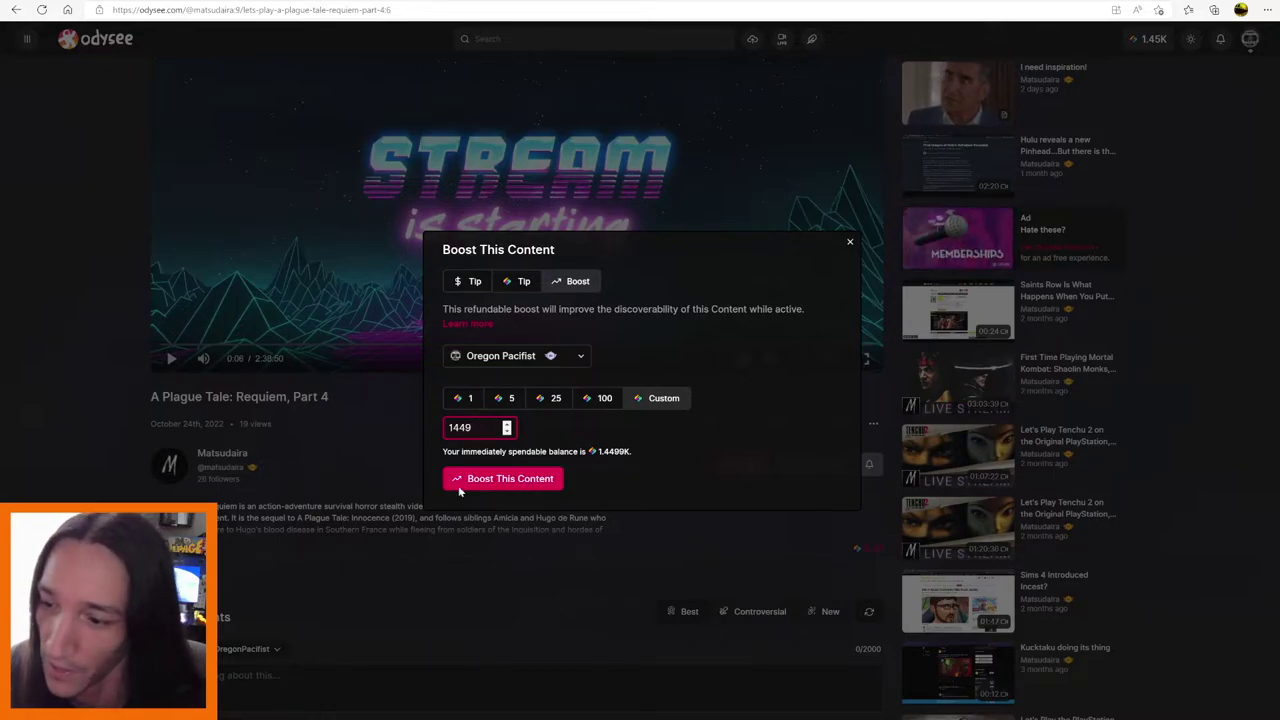
{"action": "left_click", "coordinate": [503, 482]}
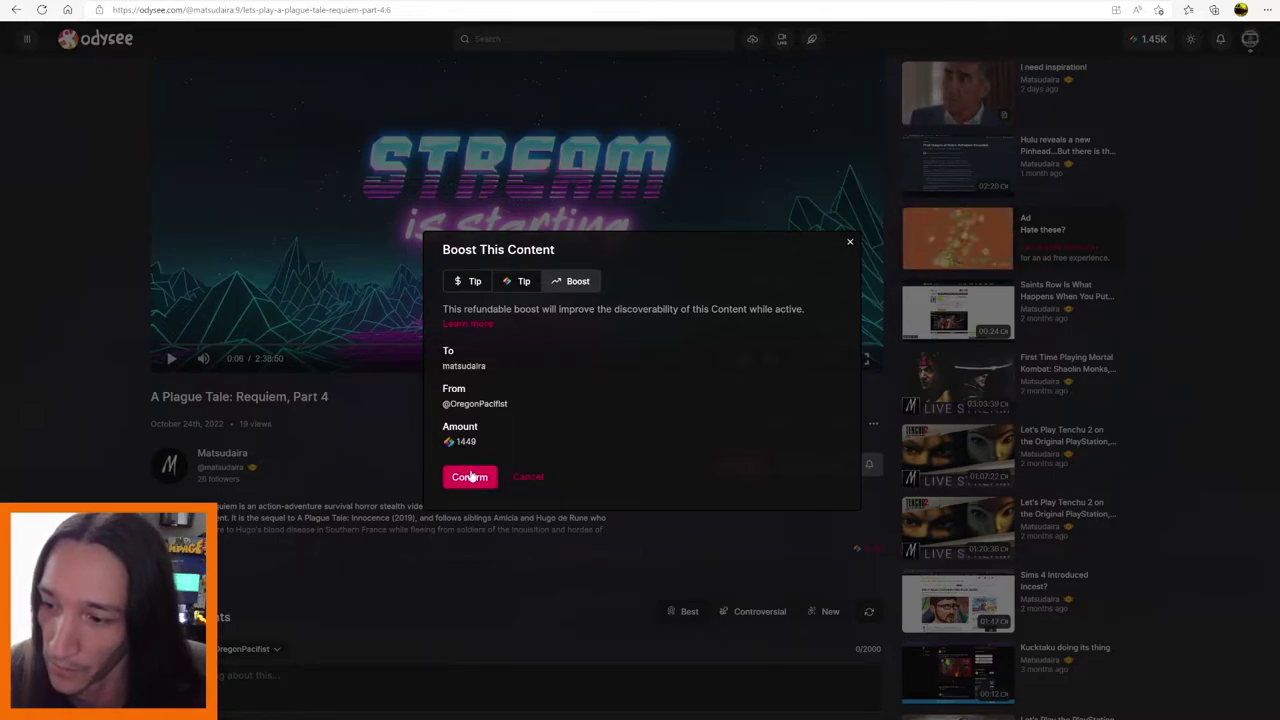
{"action": "left_click", "coordinate": [471, 478]}
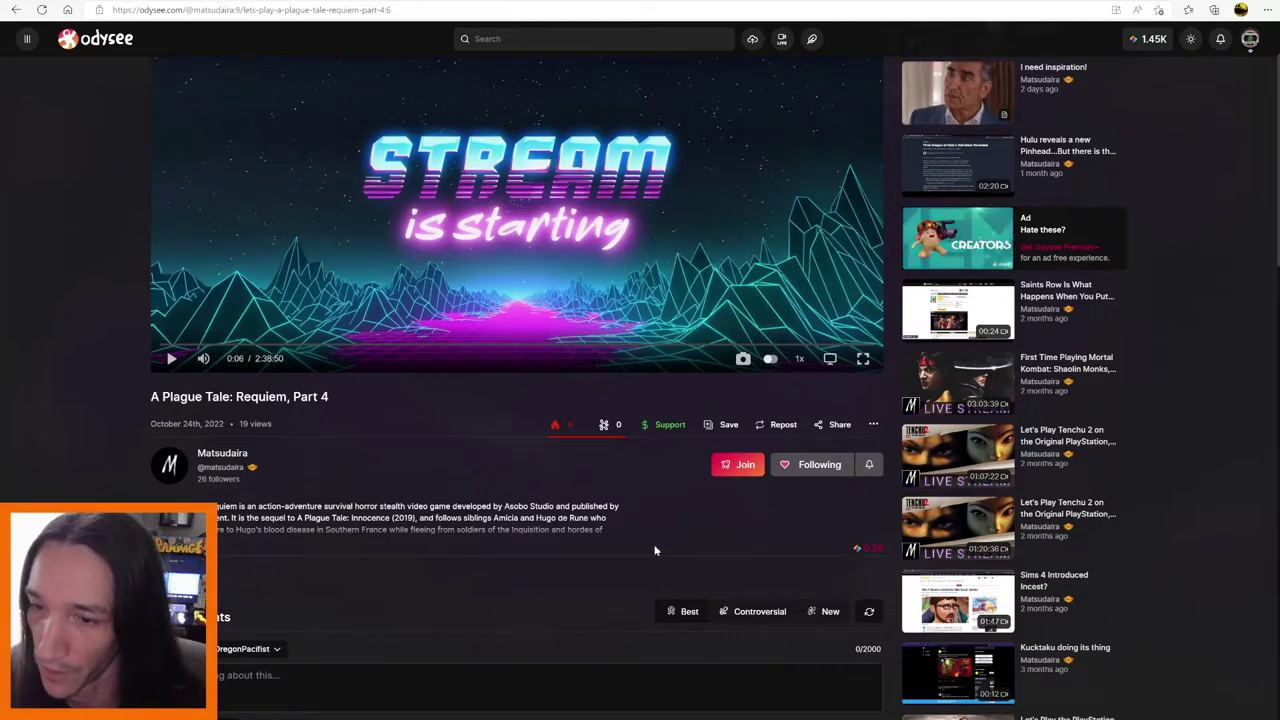
Open the wallet's Transactions list showing the pending 1,449 support
{"action": "left_click", "coordinate": [1150, 42]}
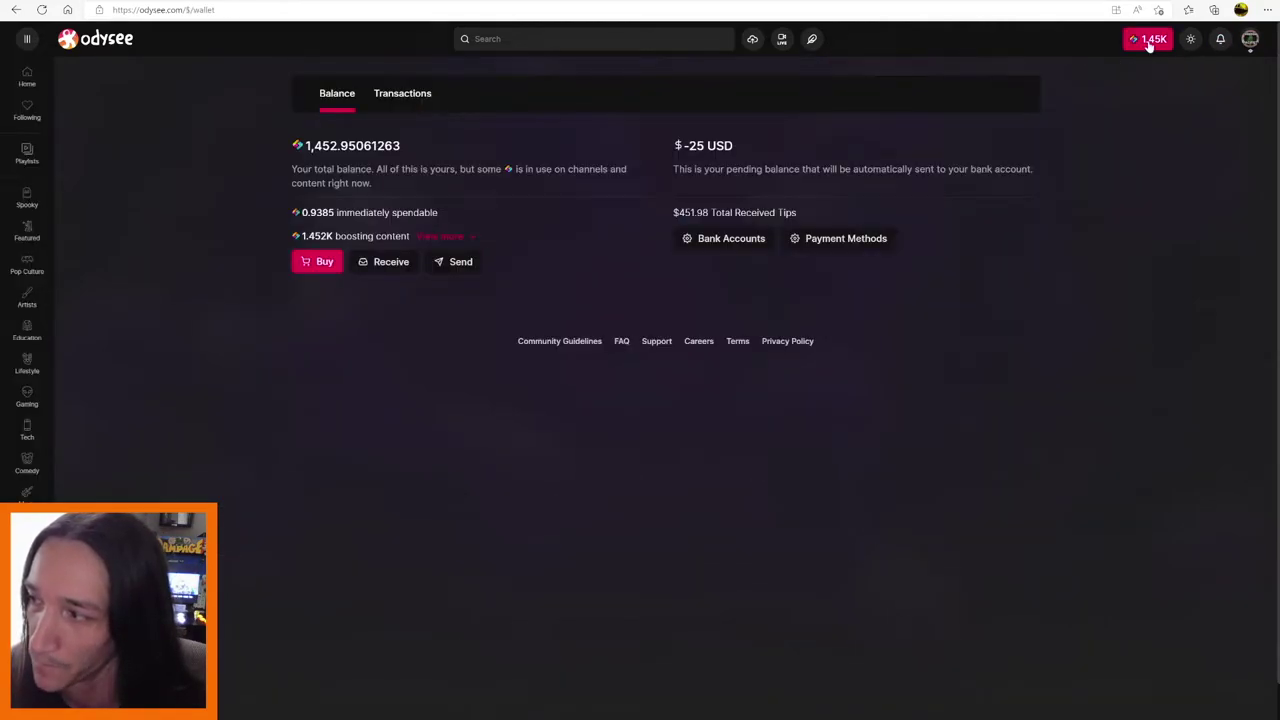
{"action": "left_click", "coordinate": [398, 96]}
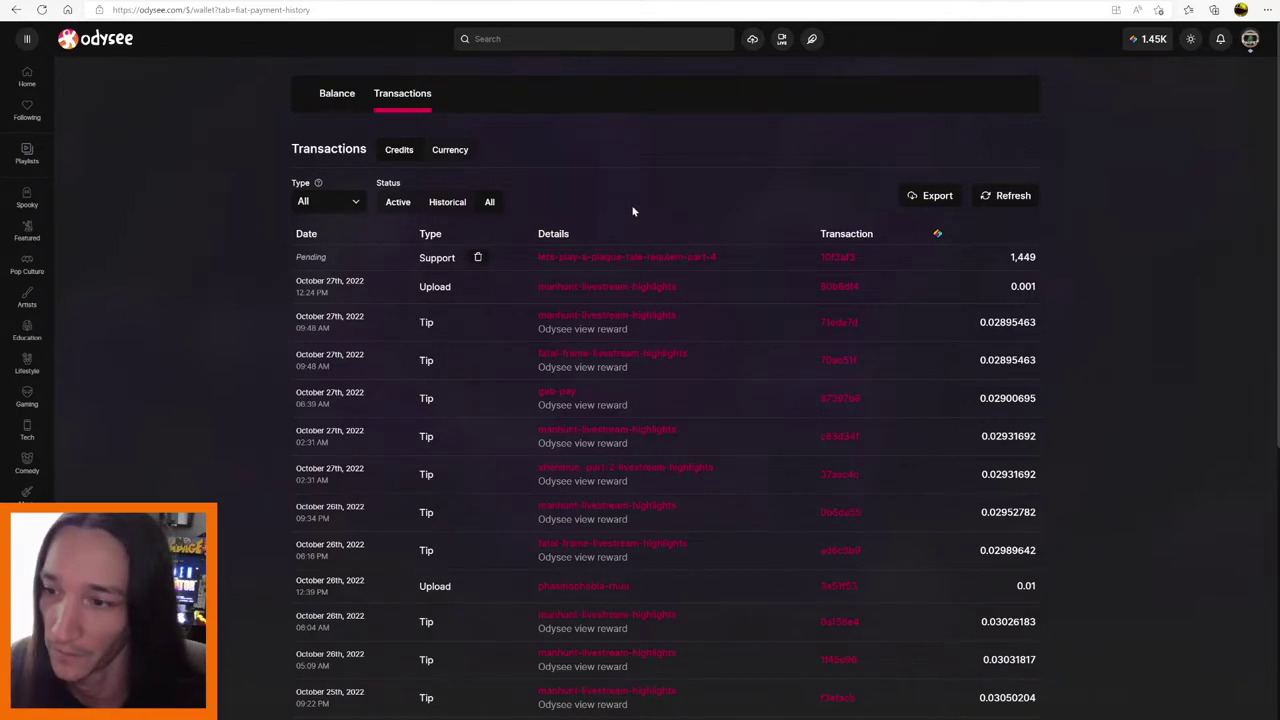
Find the Plague Tale video in the Gaming feed, open and pause it, then go back
{"action": "left_click", "coordinate": [27, 398]}
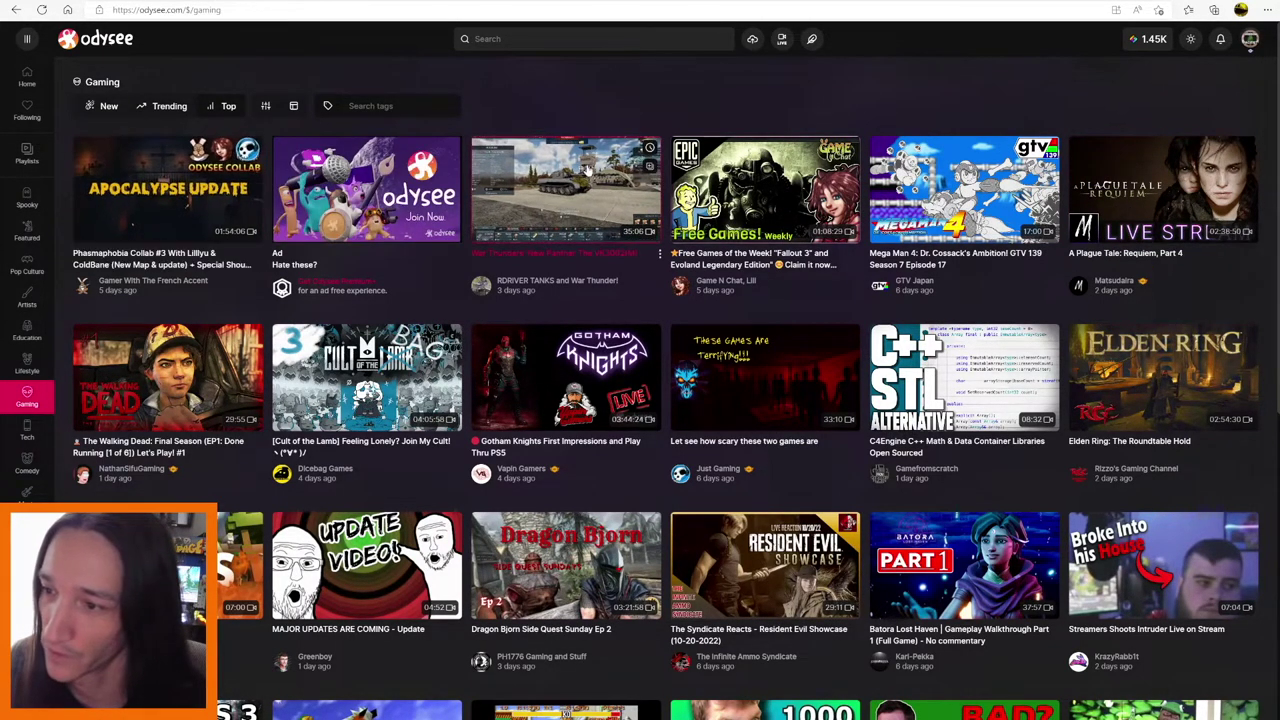
{"action": "left_click", "coordinate": [1130, 190]}
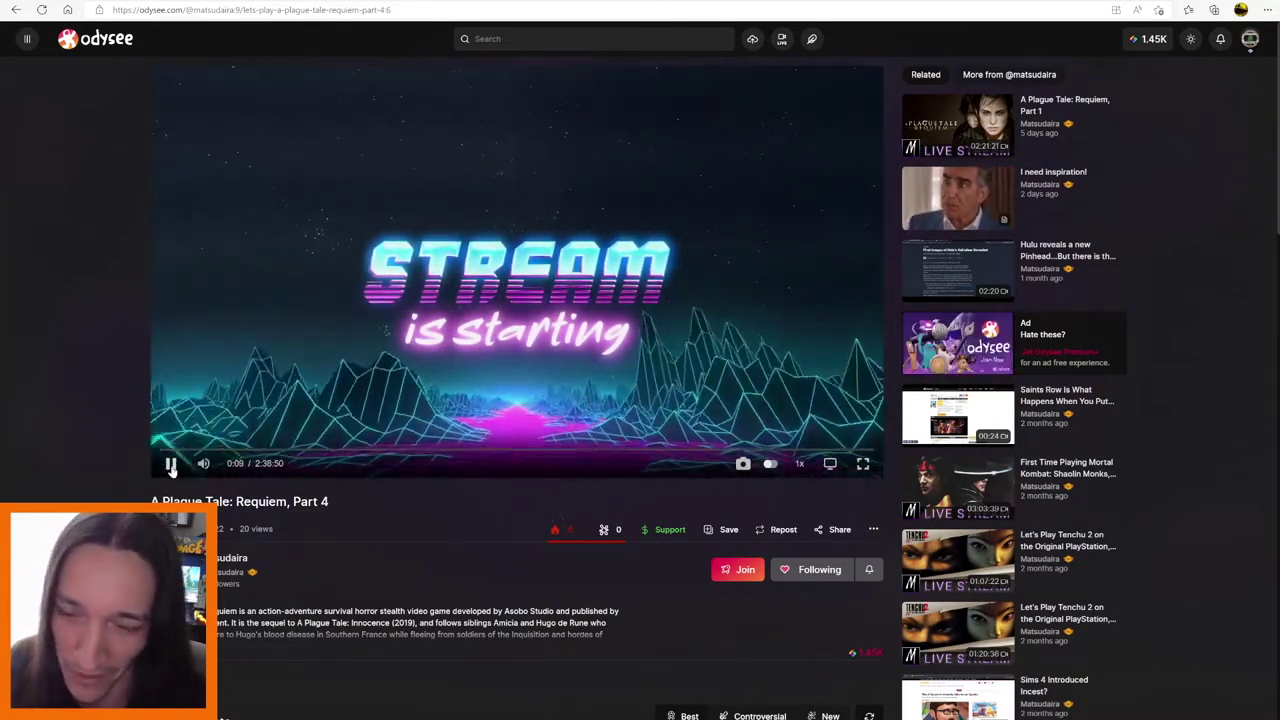
{"action": "key", "text": "space"}
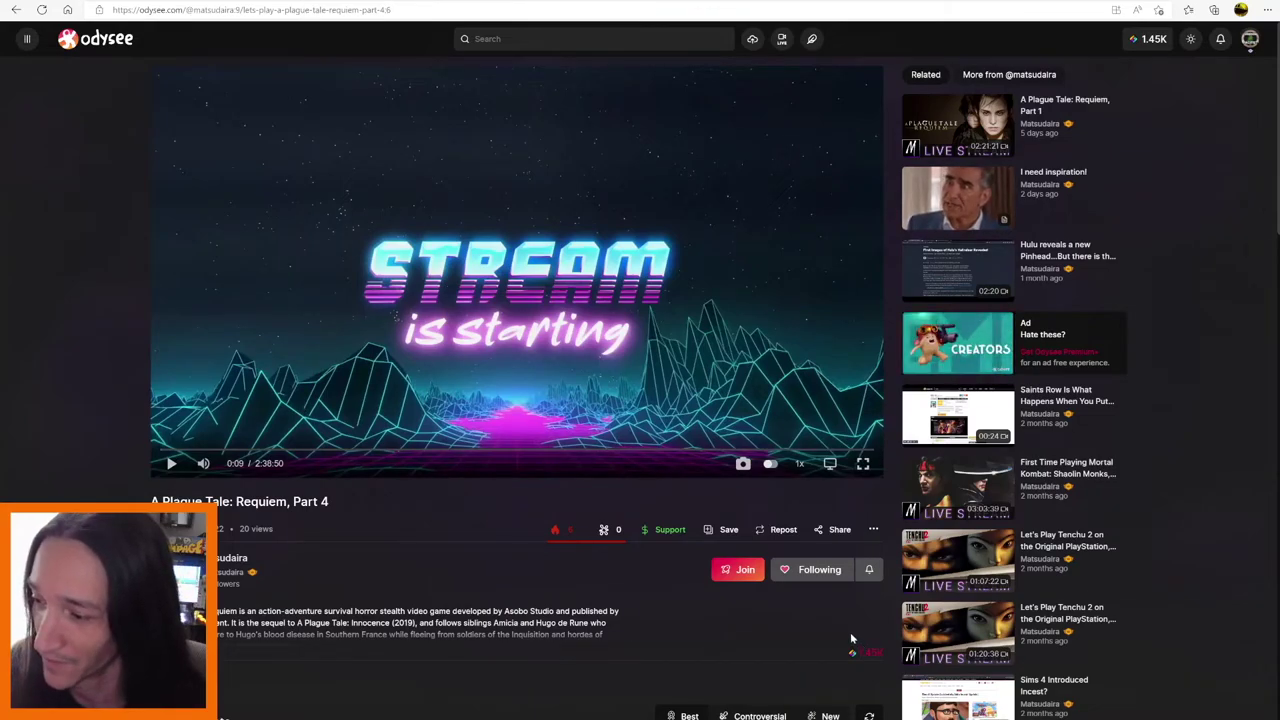
{"action": "scroll", "coordinate": [850, 632], "scroll_direction": "down", "scroll_amount": 3}
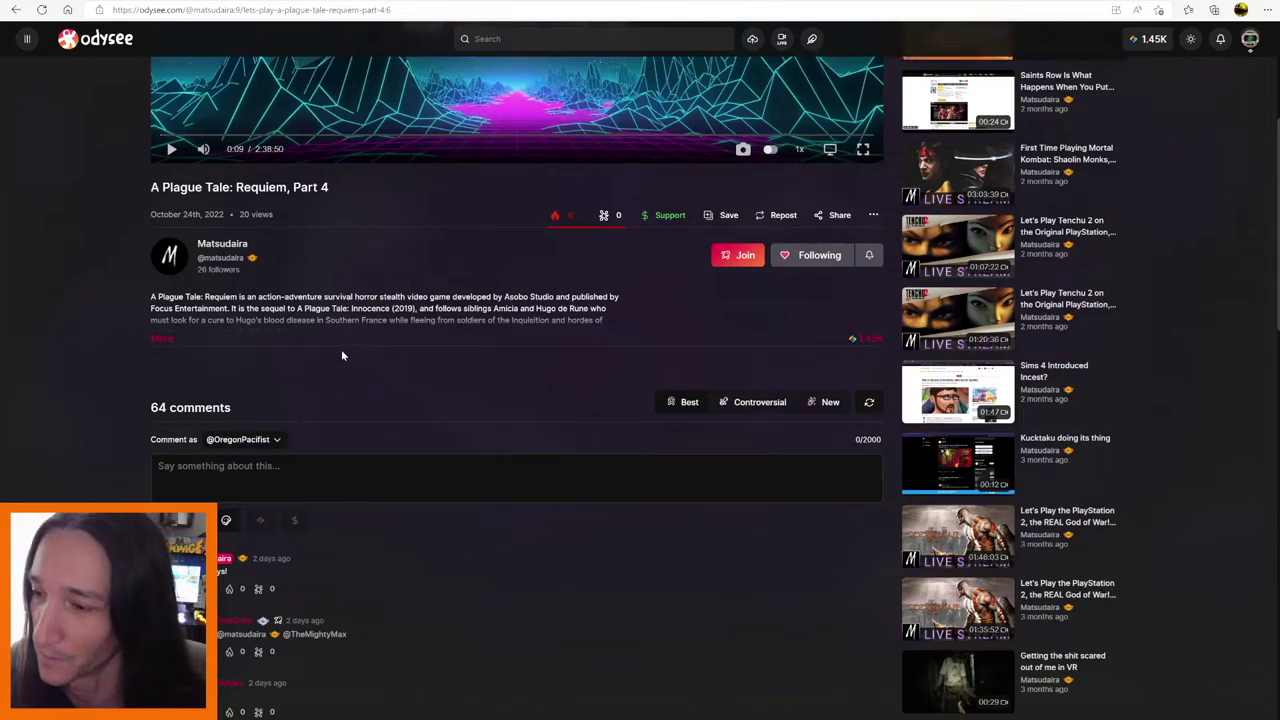
{"action": "scroll", "coordinate": [392, 322], "scroll_direction": "up", "scroll_amount": 3}
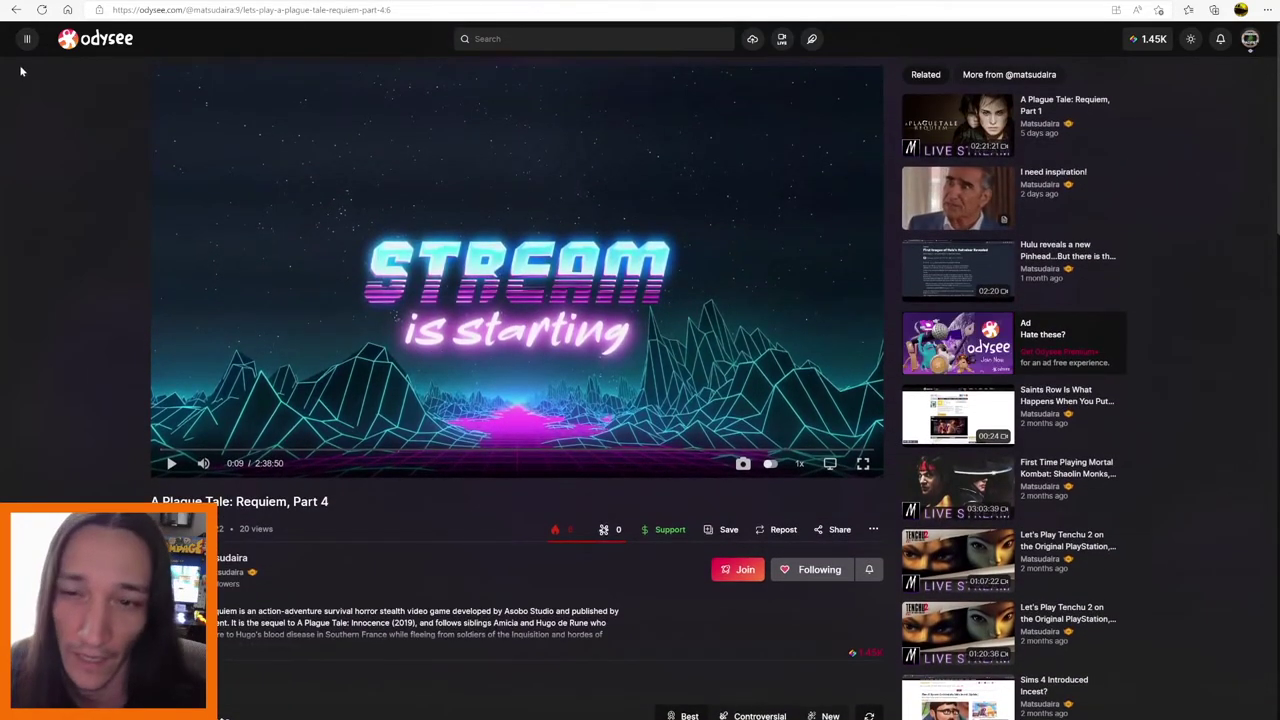
{"action": "left_click", "coordinate": [16, 9]}
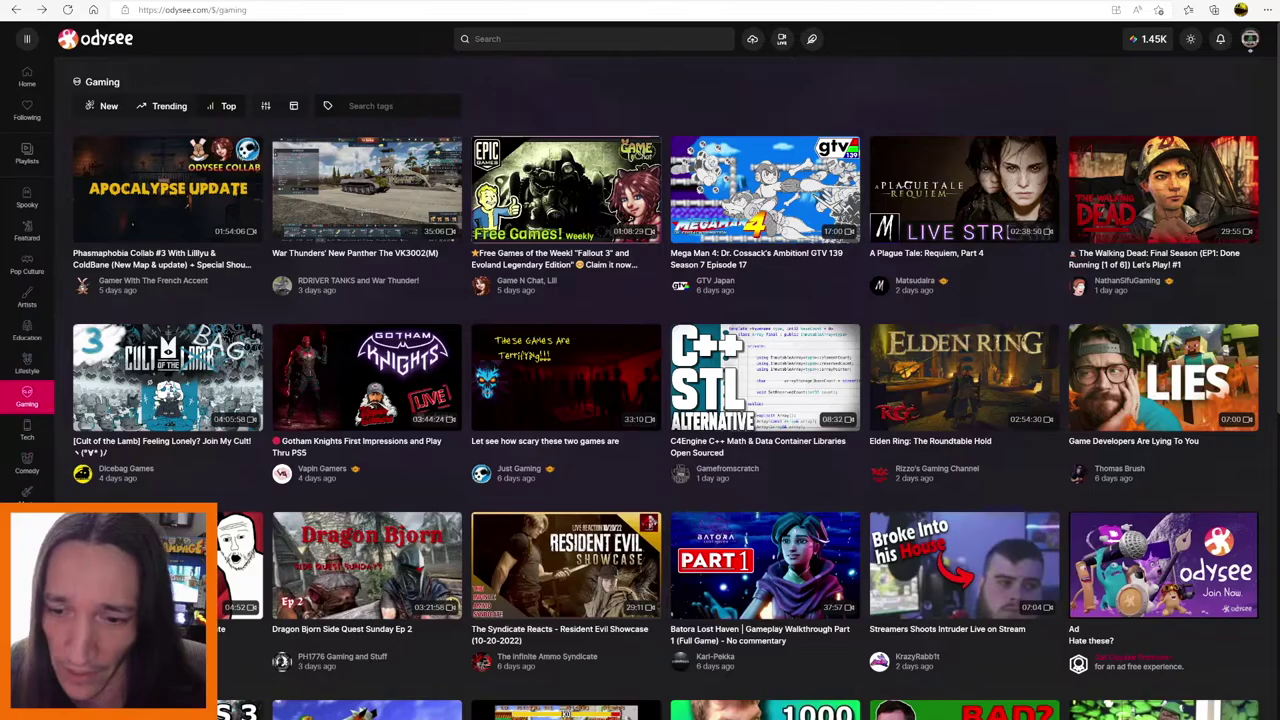
Browse the Rabbit Hole feed for the Plague Tale video, then open the Rewards page
{"action": "scroll", "coordinate": [25, 490], "scroll_direction": "down", "scroll_amount": 4}
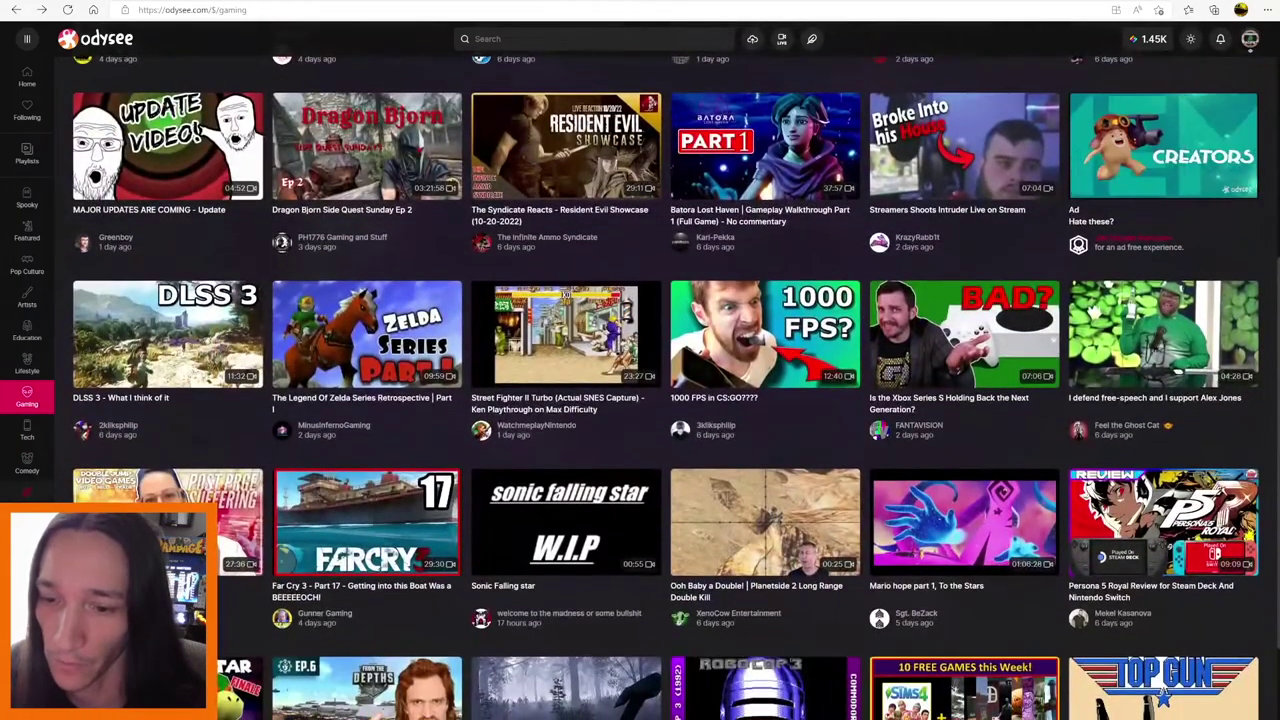
{"action": "scroll", "coordinate": [25, 490], "scroll_direction": "up", "scroll_amount": 4}
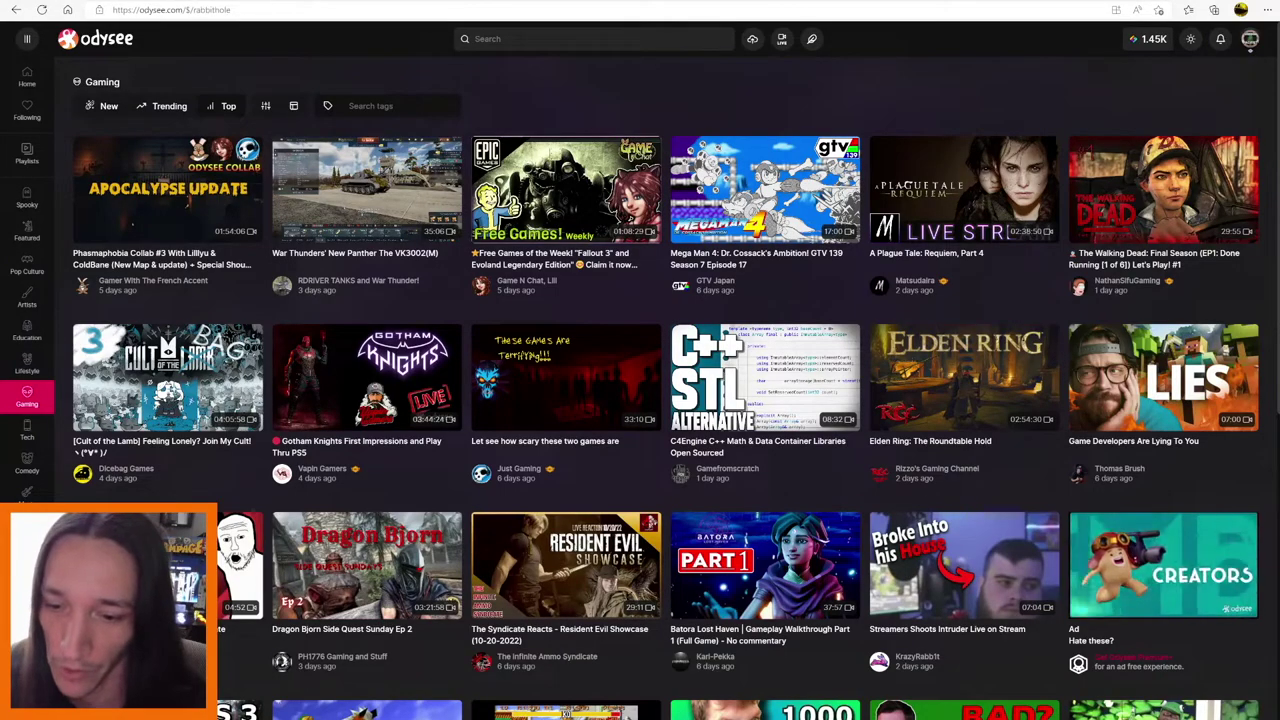
{"action": "left_click", "coordinate": [27, 491]}
{"action": "scroll", "coordinate": [520, 480], "scroll_direction": "down", "scroll_amount": 4}
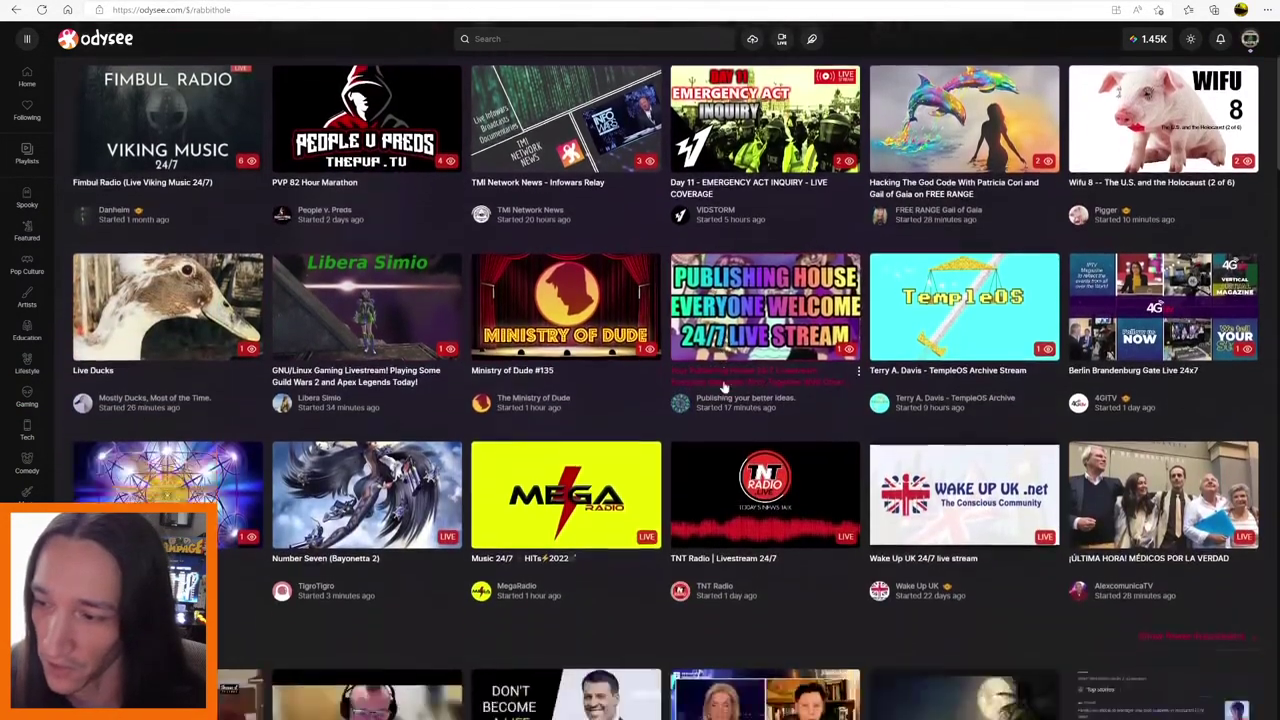
{"action": "scroll", "coordinate": [645, 390], "scroll_direction": "down", "scroll_amount": 7}
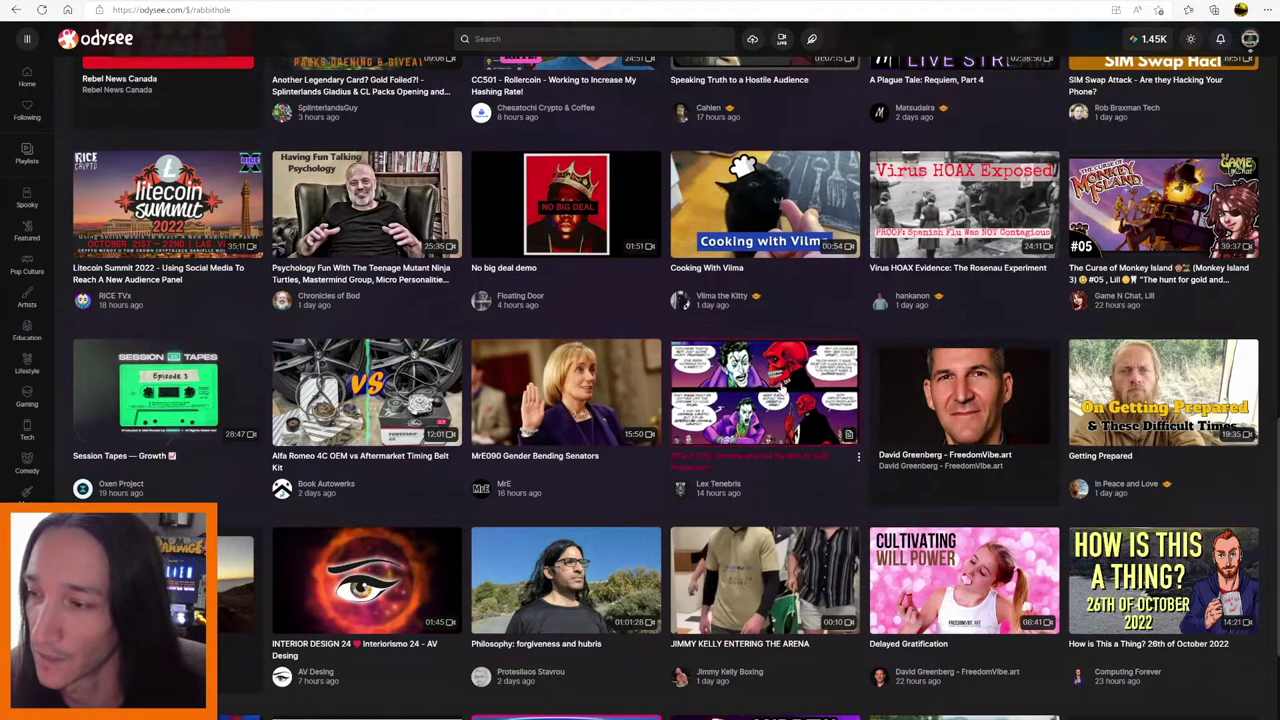
{"action": "scroll", "coordinate": [783, 390], "scroll_direction": "up", "scroll_amount": 3}
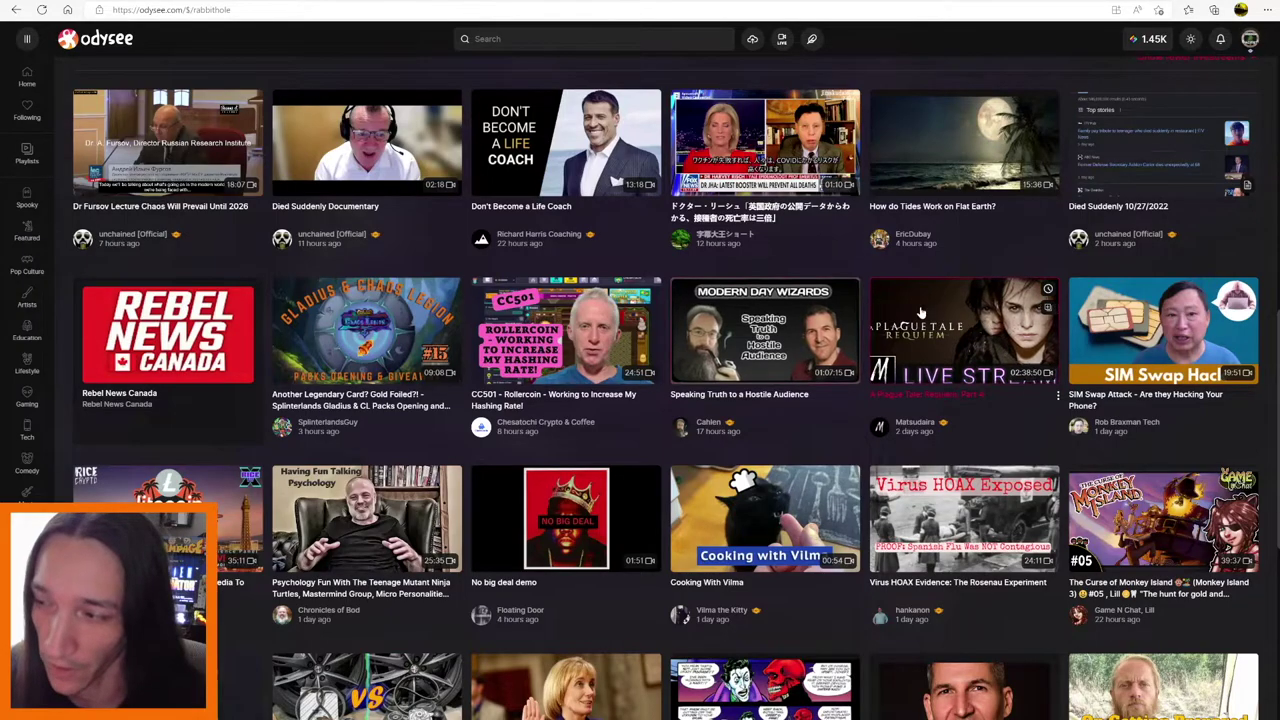
{"action": "scroll", "coordinate": [955, 331], "scroll_direction": "up", "scroll_amount": 1}
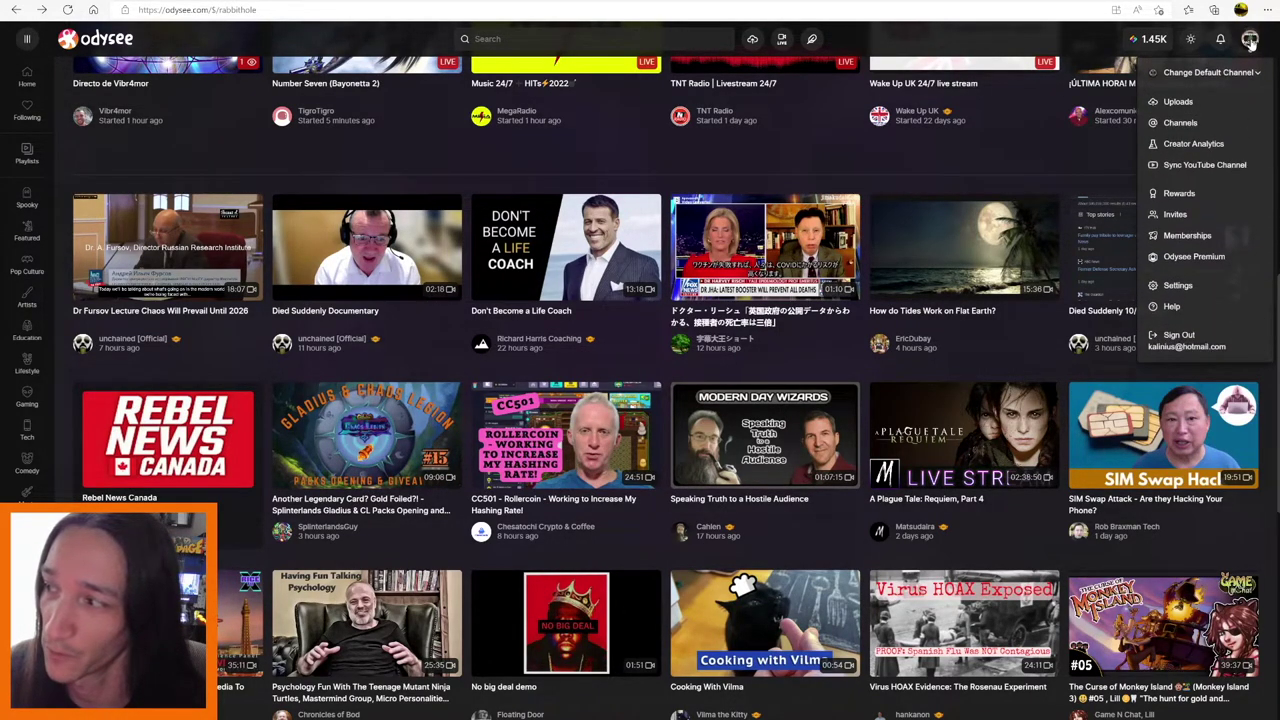
{"action": "left_click", "coordinate": [1177, 196]}
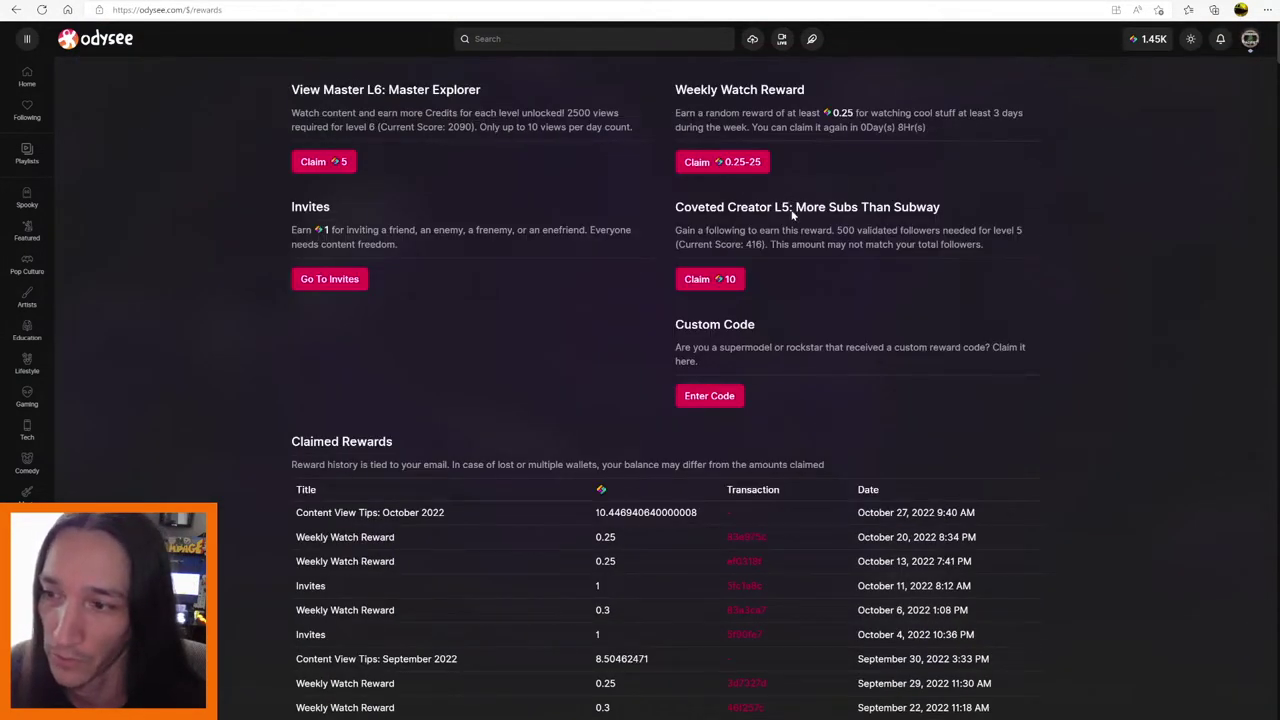